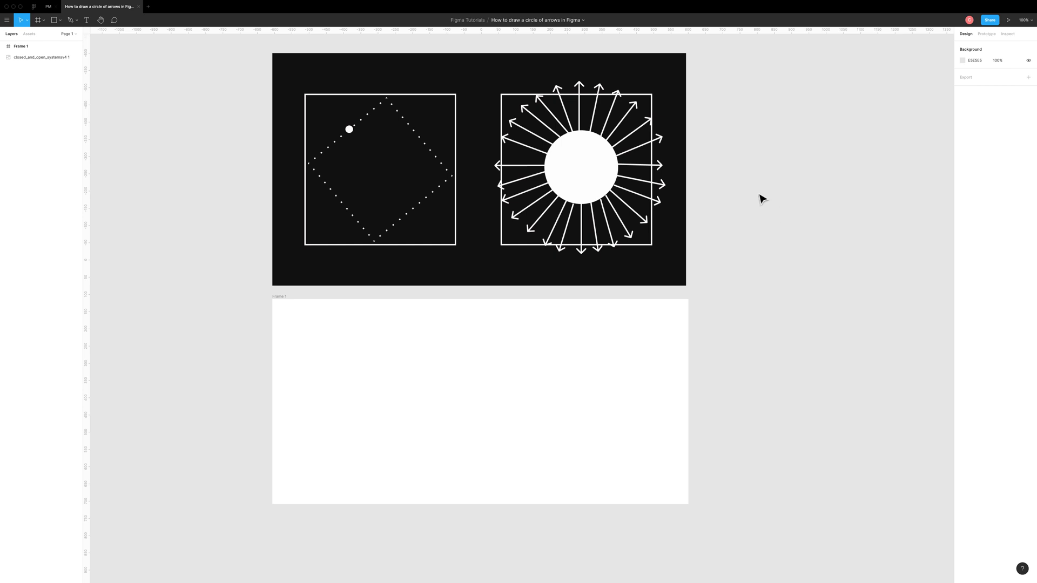
# Step: Bring the blank white Frame 1 below the reference image into view and select it
pyautogui.moveTo(762, 199)
pyautogui.mouseDown()
pyautogui.moveTo(752, 183)
pyautogui.moveTo(766, 212)
pyautogui.mouseUp()
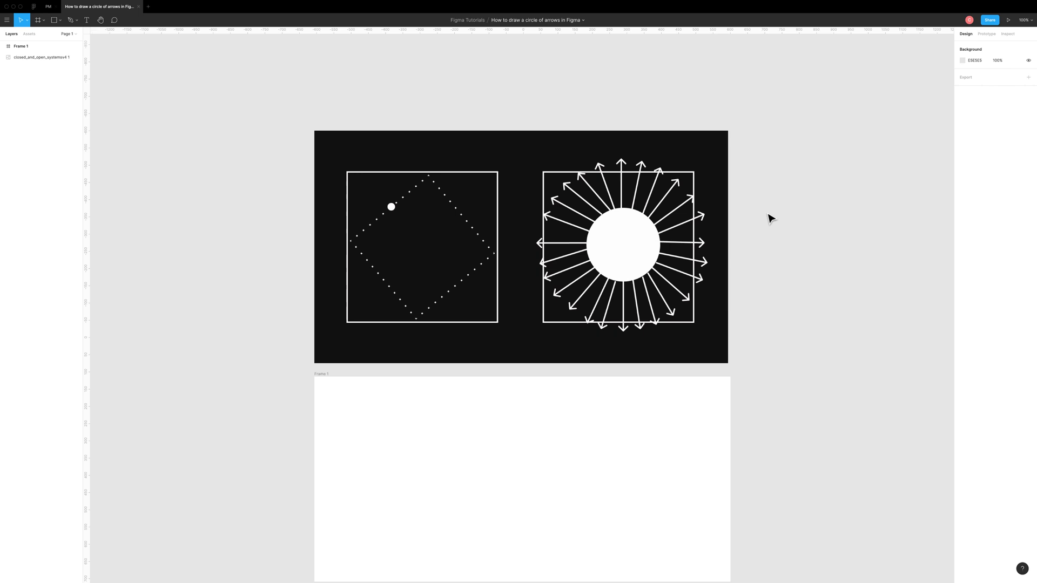
pyautogui.scroll(-4, 783, 225)
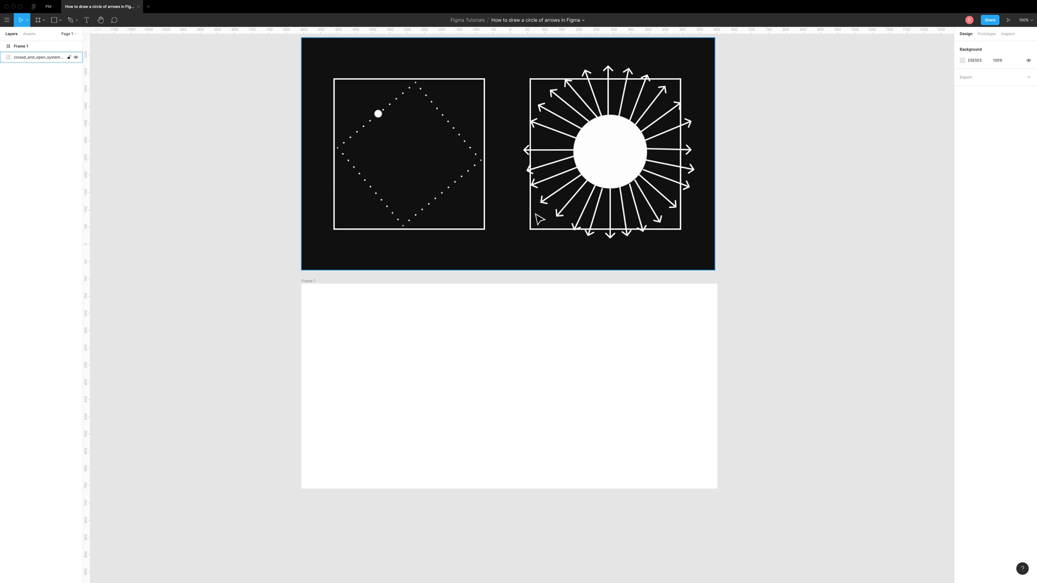
pyautogui.click(528, 382)
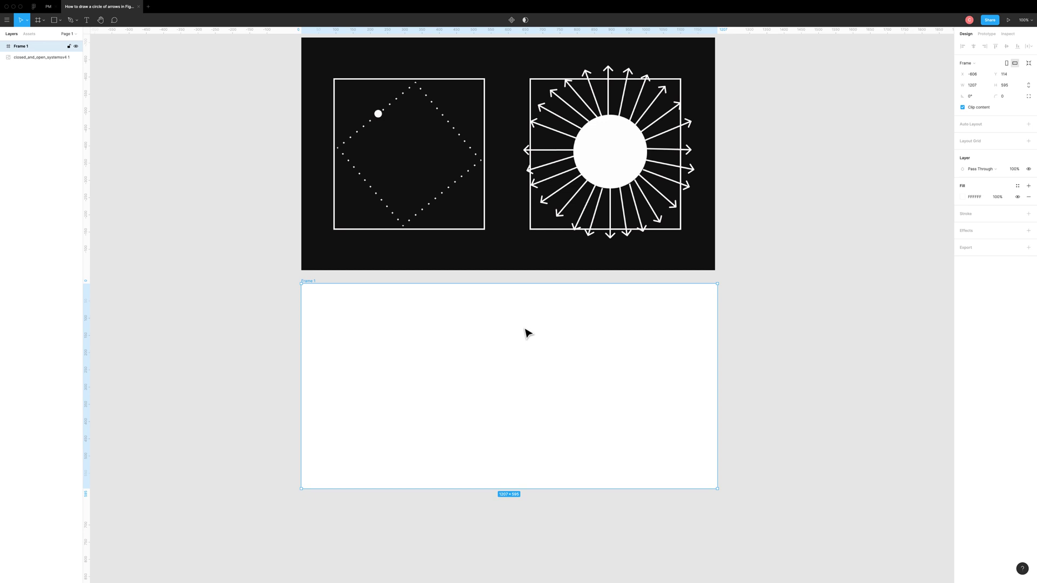
# Step: Draw a vertical black line inside Frame 1 and zoom in on it
pyautogui.press('l')
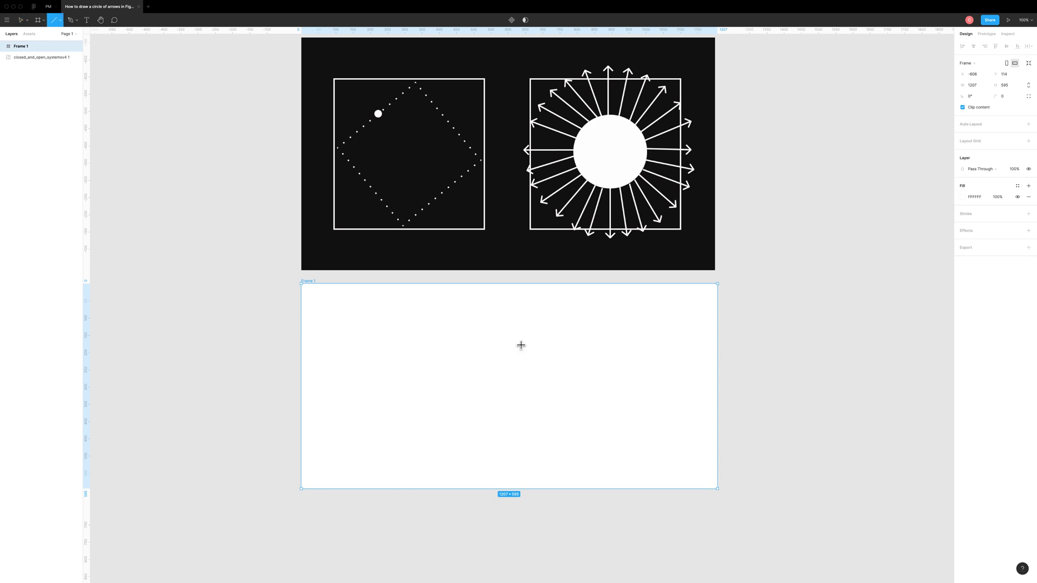
pyautogui.moveTo(509, 361); pyautogui.dragTo(509, 301)
pyautogui.click(510, 330)
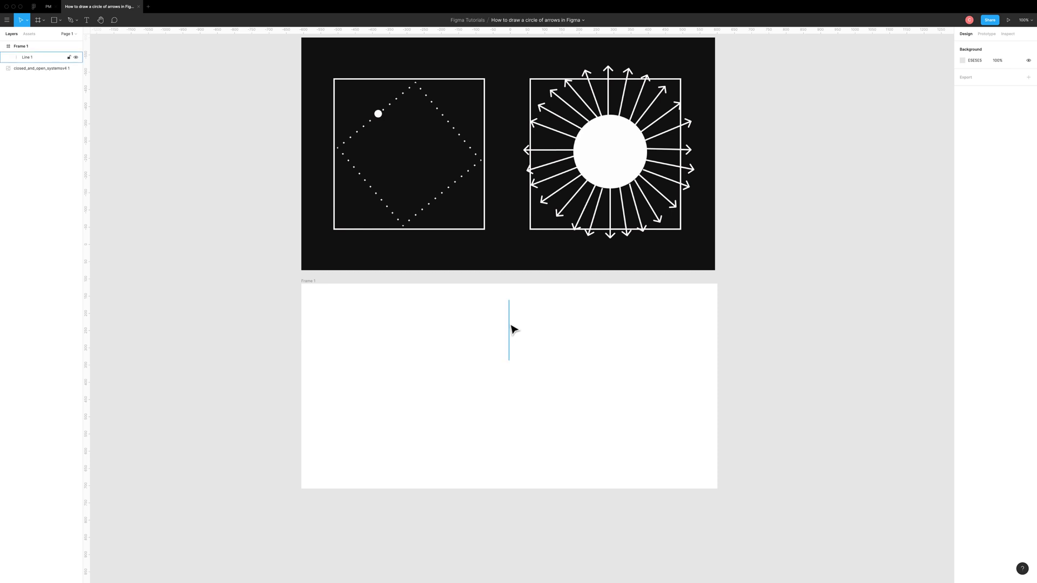
pyautogui.click(565, 400)
pyautogui.click(508, 335)
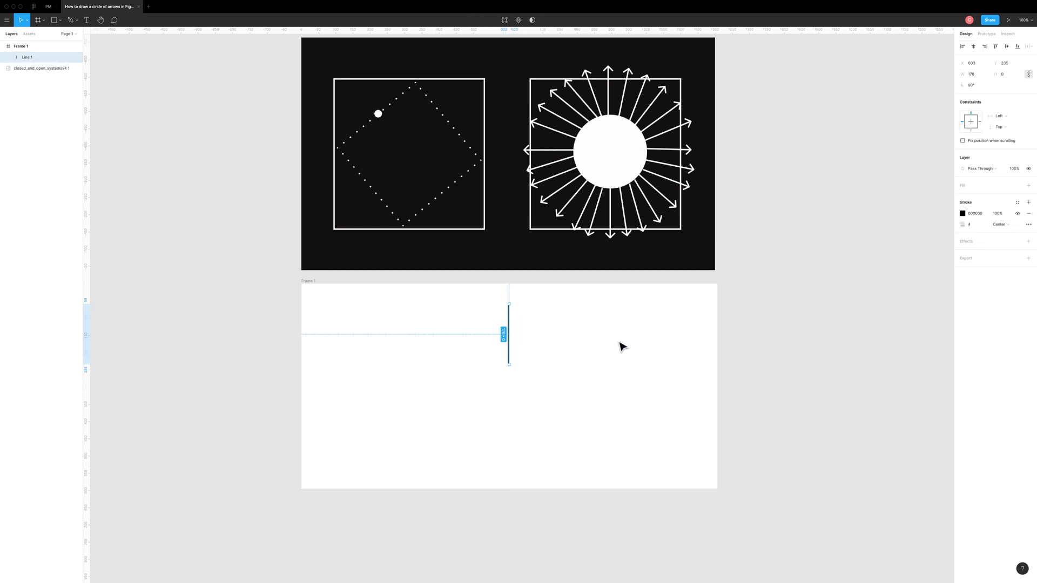
pyautogui.click(592, 342)
pyautogui.scroll(10, 519, 343)
pyautogui.scroll(-1, 491, 281)
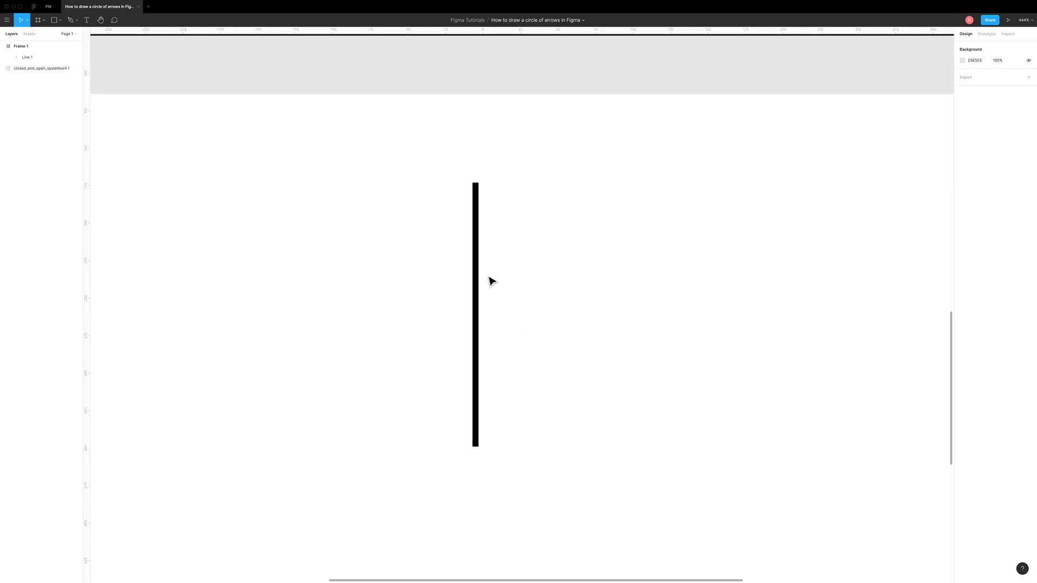
# Step: Give the line's top endpoint a Line Arrow cap, making an upward arrow
pyautogui.doubleClick(477, 202)
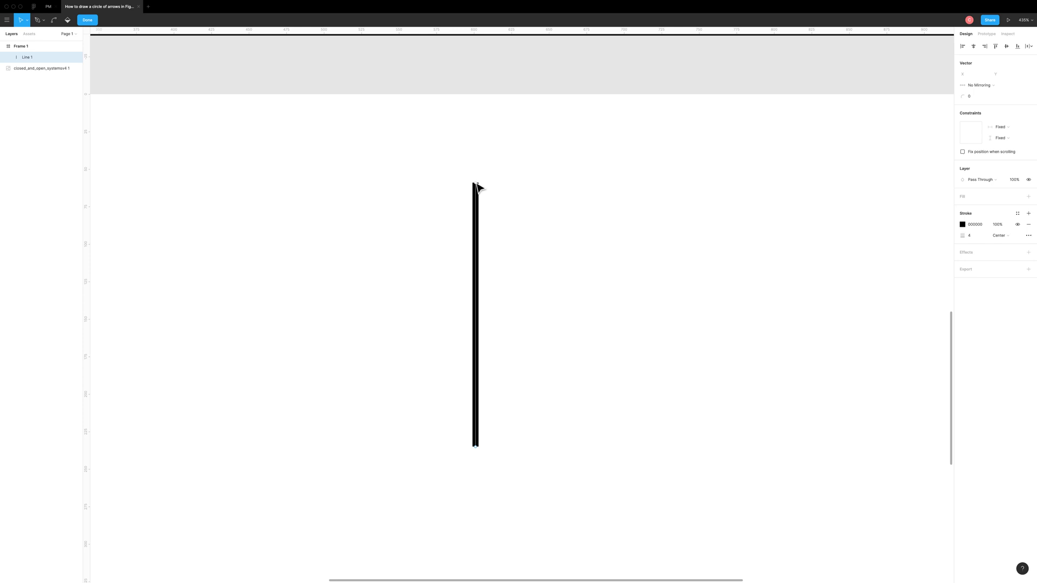
pyautogui.click(477, 184)
pyautogui.click(1021, 229)
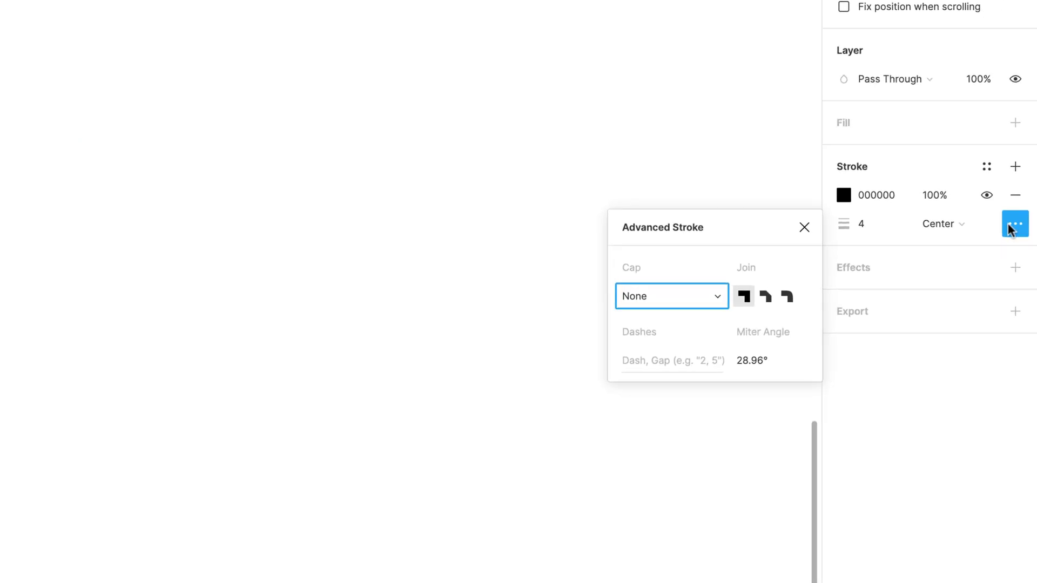
pyautogui.click(798, 281)
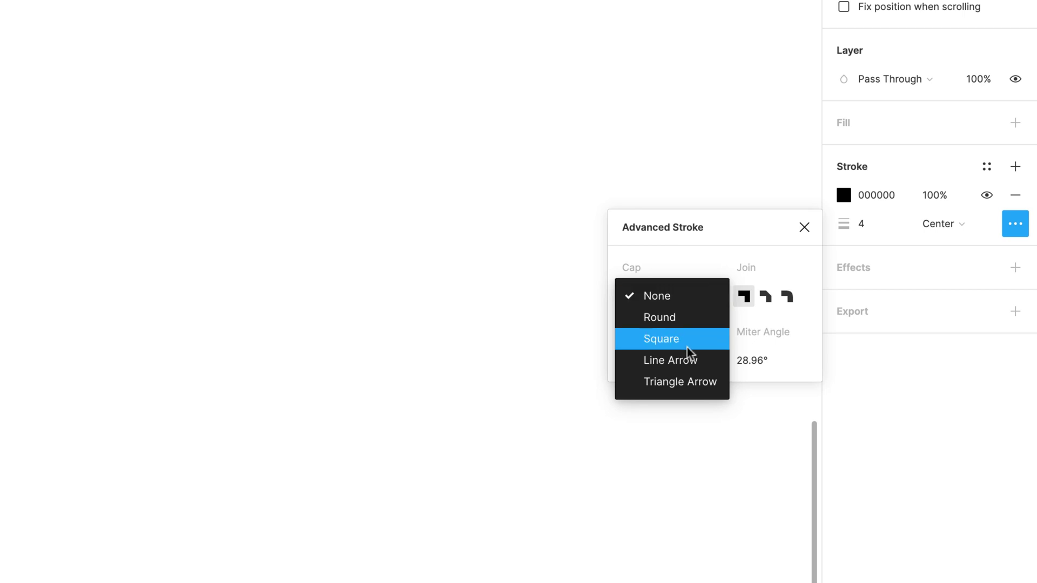
pyautogui.click(695, 359)
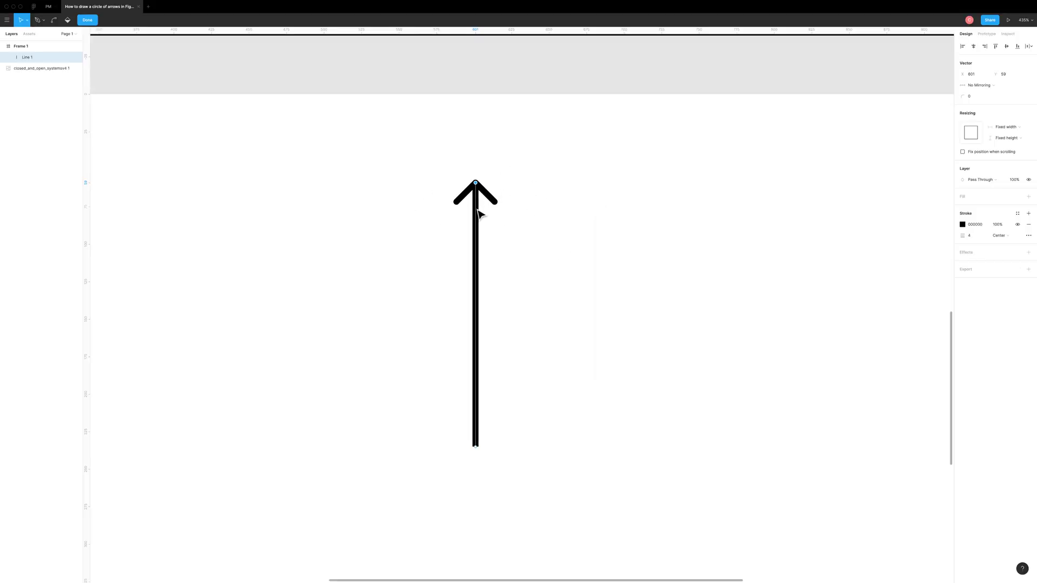
pyautogui.press('Escape')
pyautogui.click(632, 303)
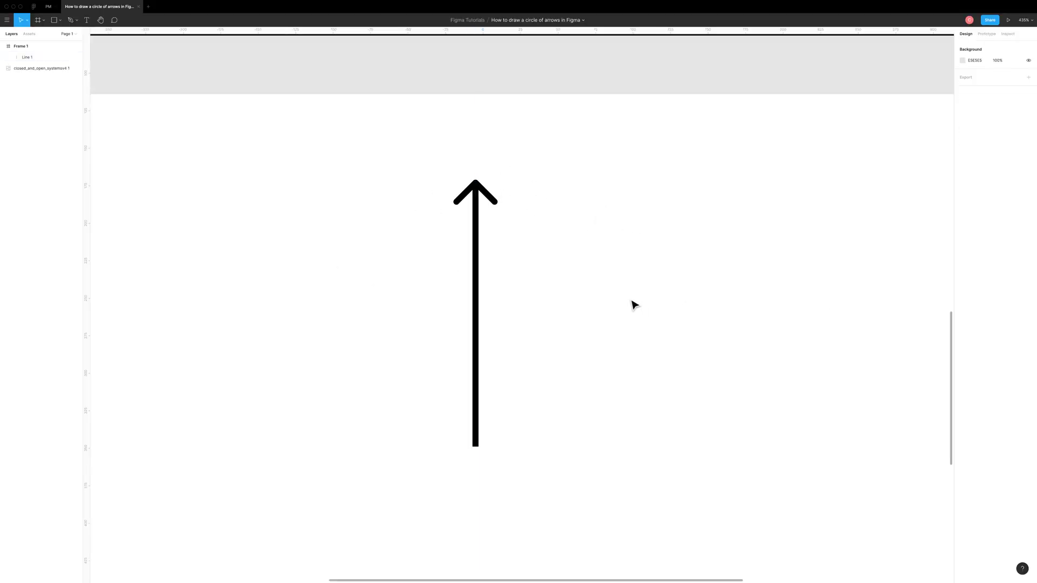
pyautogui.hotkey('shift', '1')
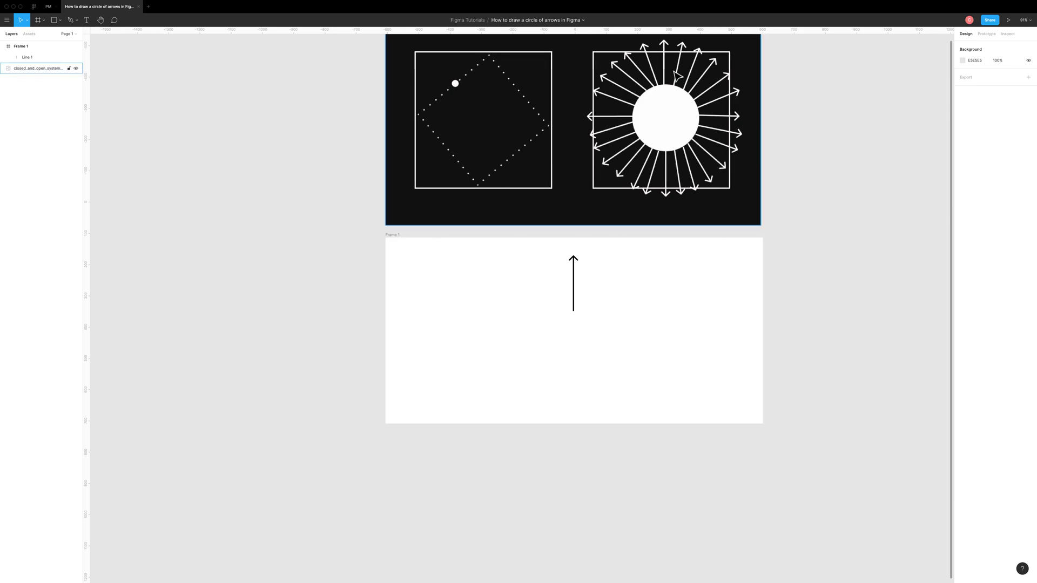
# Step: Select the upward arrow line in Frame 1
pyautogui.scroll(2, 648, 205)
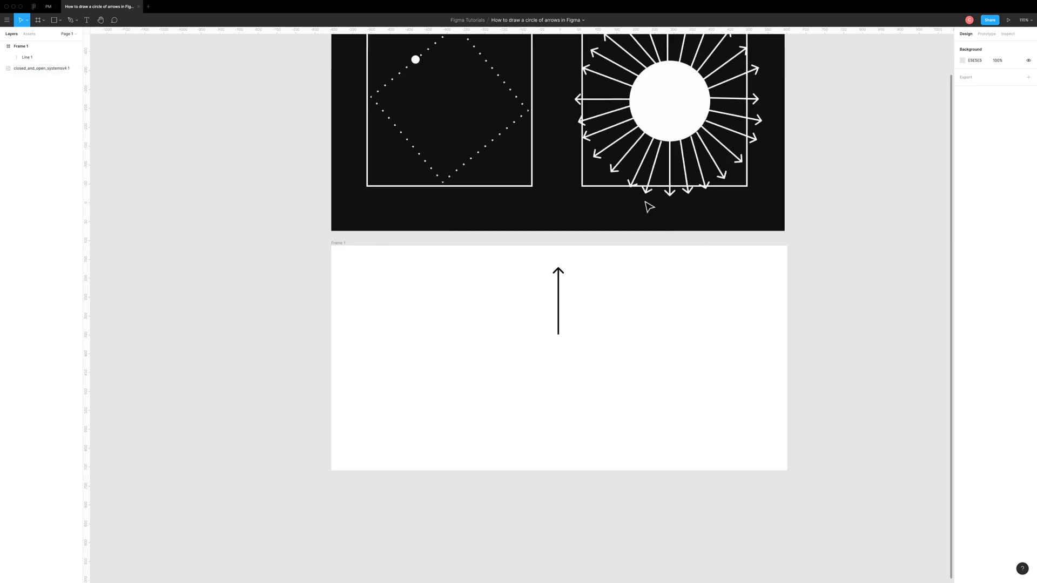
pyautogui.click(671, 107)
pyautogui.scroll(2, 671, 106)
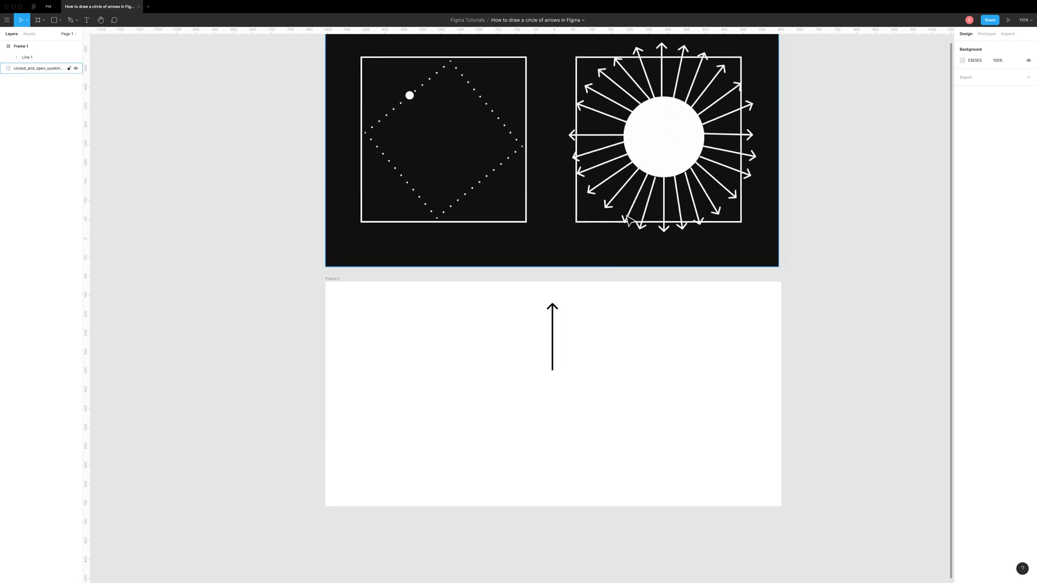
pyautogui.click(625, 351)
pyautogui.scroll(-3, 627, 341)
pyautogui.click(550, 305)
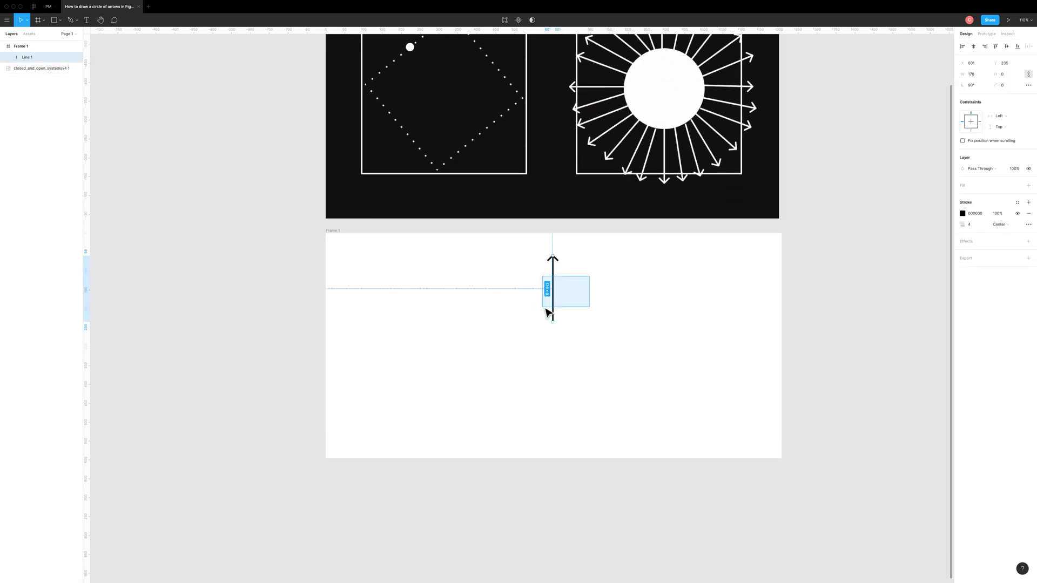
pyautogui.click(600, 310)
pyautogui.click(555, 273)
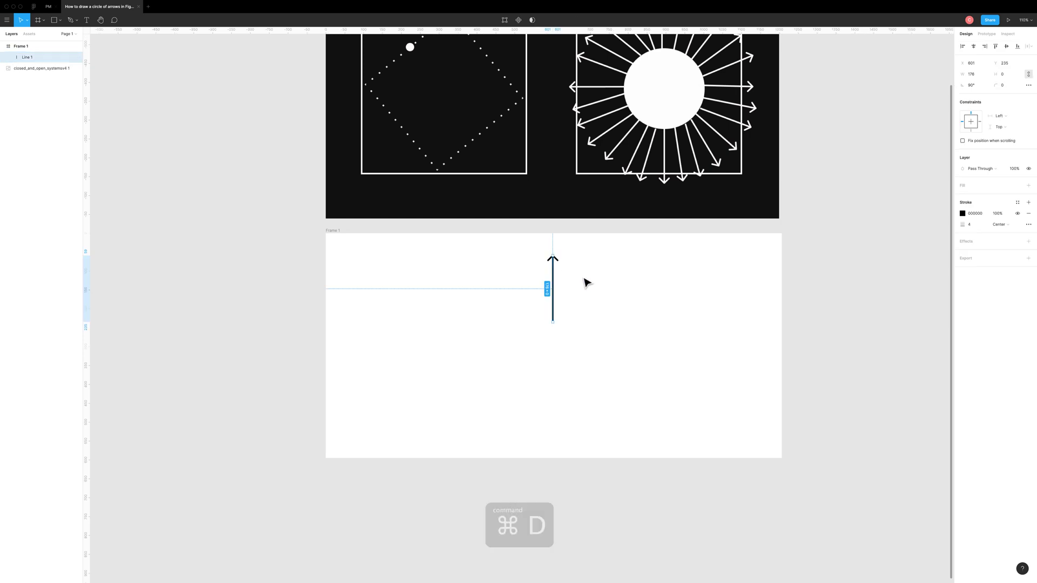
# Step: Duplicate the arrow, rotate the copy to point down, and move it below the original
pyautogui.press('super+d')
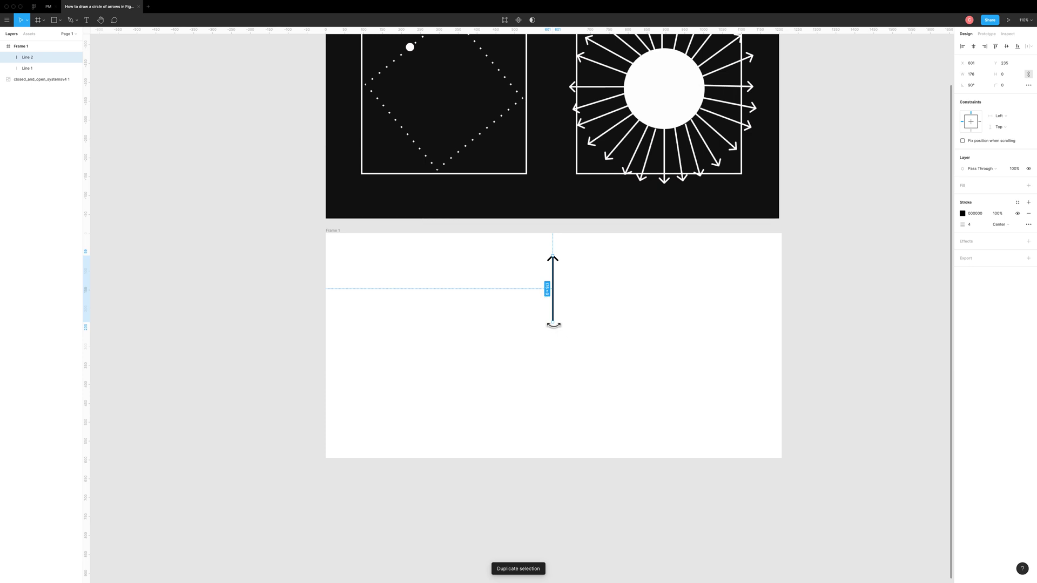
pyautogui.moveTo(553, 324); pyautogui.dragTo(552, 248)
pyautogui.hotkey('shift', 'Down')
pyautogui.hotkey('shift', 'Down')
pyautogui.hotkey('shift', 'Down')
pyautogui.hotkey('shift', 'Down')
pyautogui.hotkey('shift', 'Down')
pyautogui.hotkey('shift', 'Down')
pyautogui.hotkey('shift', 'Down')
pyautogui.hotkey('shift', 'Down')
pyautogui.hotkey('shift', 'Down')
pyautogui.hotkey('shift', 'Down')
pyautogui.hotkey('shift', 'Down')
pyautogui.hotkey('shift', 'Down')
pyautogui.hotkey('shift', 'Down')
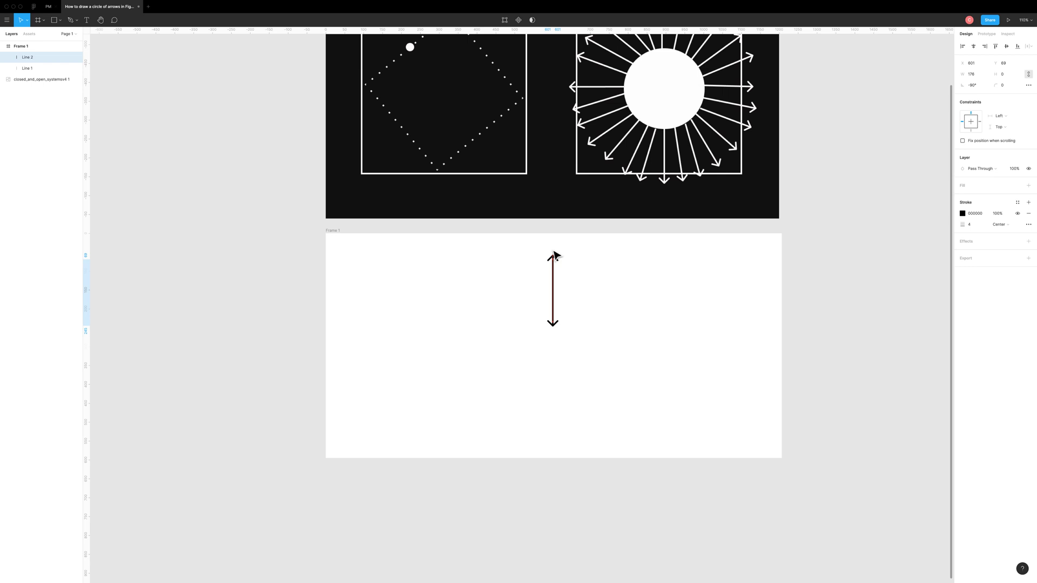
pyautogui.hotkey('shift', 'Down')
pyautogui.hotkey('shift', 'Down')
pyautogui.hotkey('shift', 'Down')
pyautogui.hotkey('shift', 'Down')
pyautogui.hotkey('shift', 'Down')
pyautogui.hotkey('shift', 'Down')
pyautogui.hotkey('shift', 'Down')
pyautogui.hotkey('shift', 'Down')
pyautogui.hotkey('shift', 'Down')
pyautogui.hotkey('shift', 'Down')
pyautogui.hotkey('shift', 'Down')
pyautogui.hotkey('shift', 'Down')
pyautogui.hotkey('shift', 'Down')
pyautogui.hotkey('shift', 'Down')
pyautogui.hotkey('shift', 'Down')
pyautogui.hotkey('shift', 'Down')
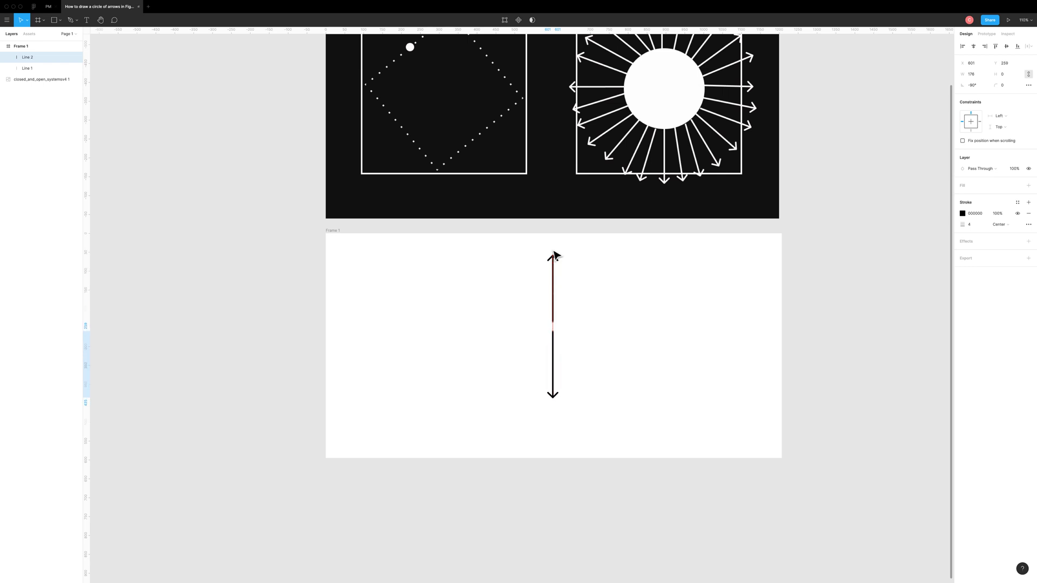
pyautogui.hotkey('shift', 'Down')
pyautogui.hotkey('shift', 'Down')
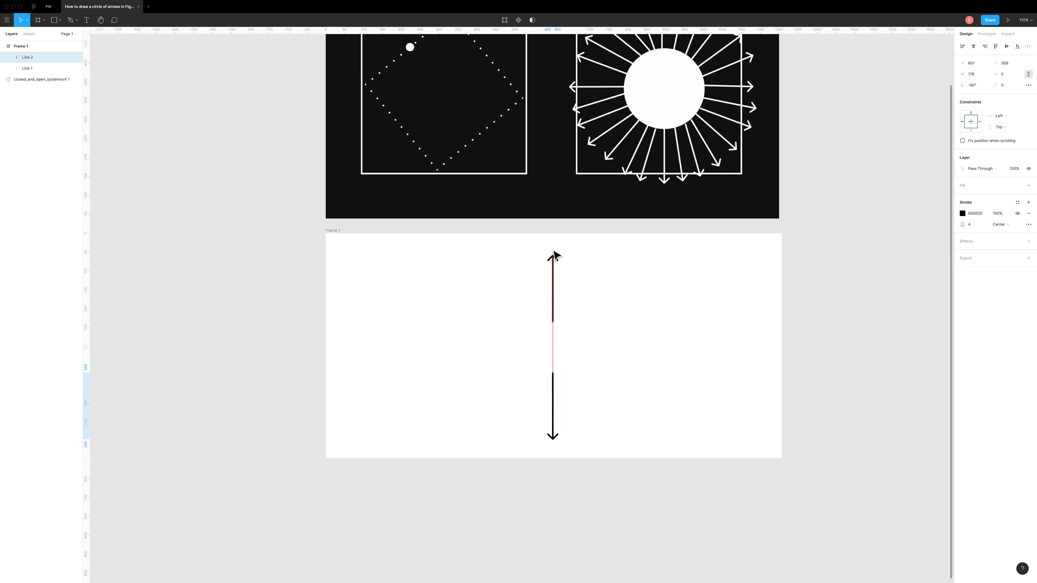
# Step: Move the downward arrow so it sits directly under the upward arrow
pyautogui.click(601, 355)
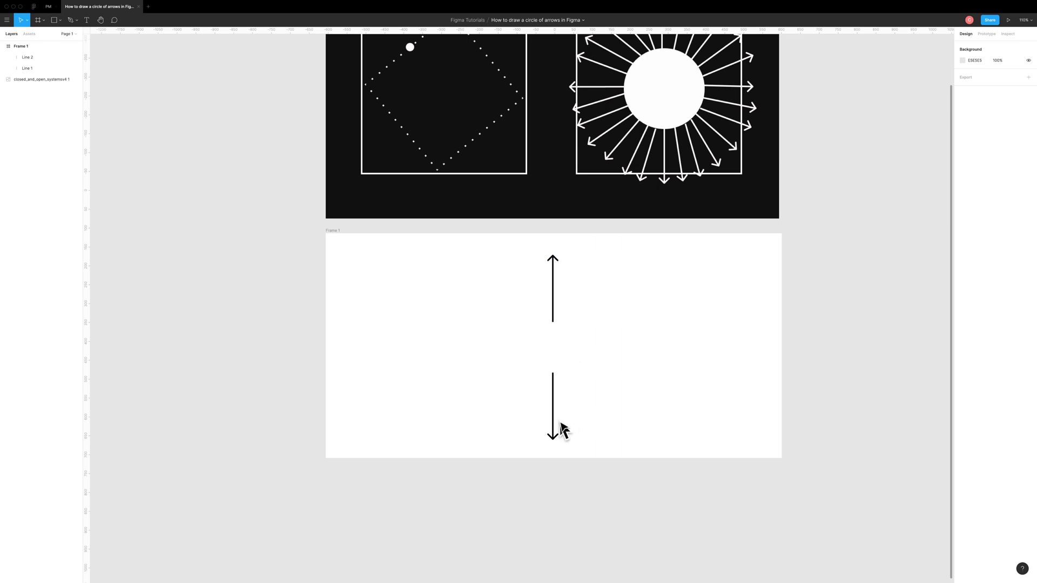
pyautogui.moveTo(558, 424); pyautogui.dragTo(543, 423)
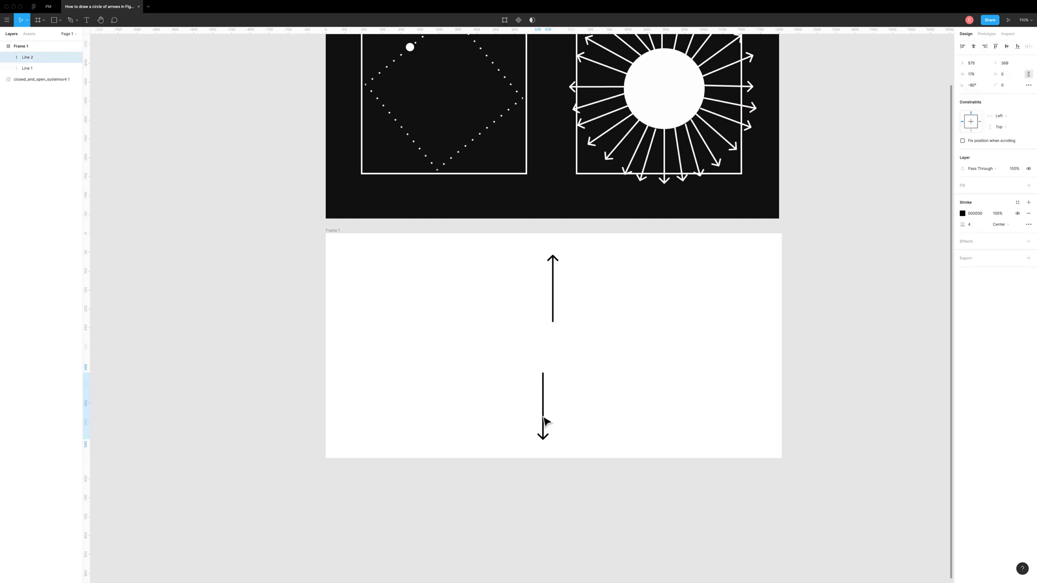
pyautogui.scroll(3, 603, 406)
pyautogui.scroll(4, 603, 406)
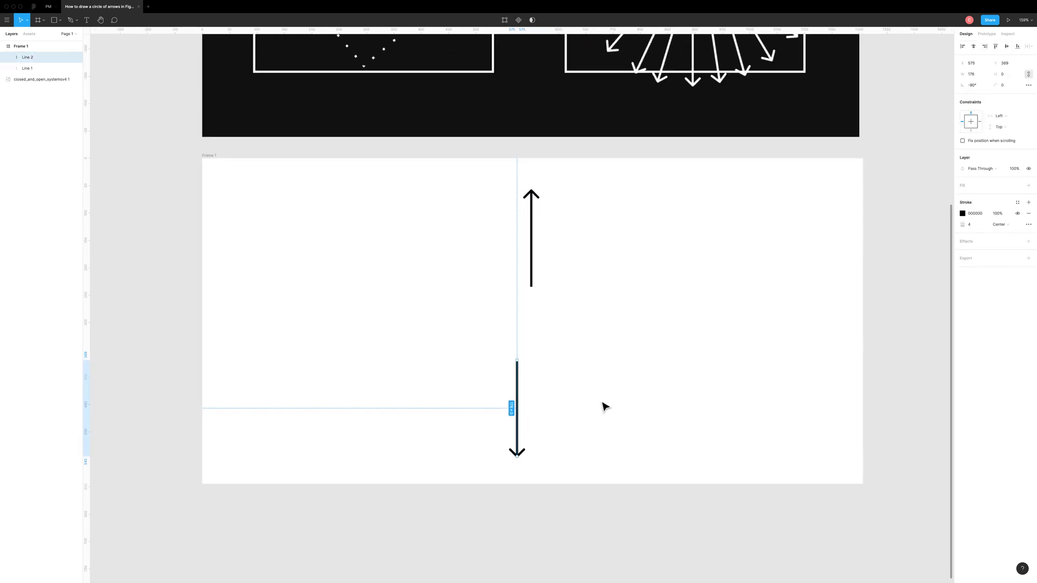
pyautogui.click(581, 350)
pyautogui.moveTo(500, 391); pyautogui.dragTo(473, 375)
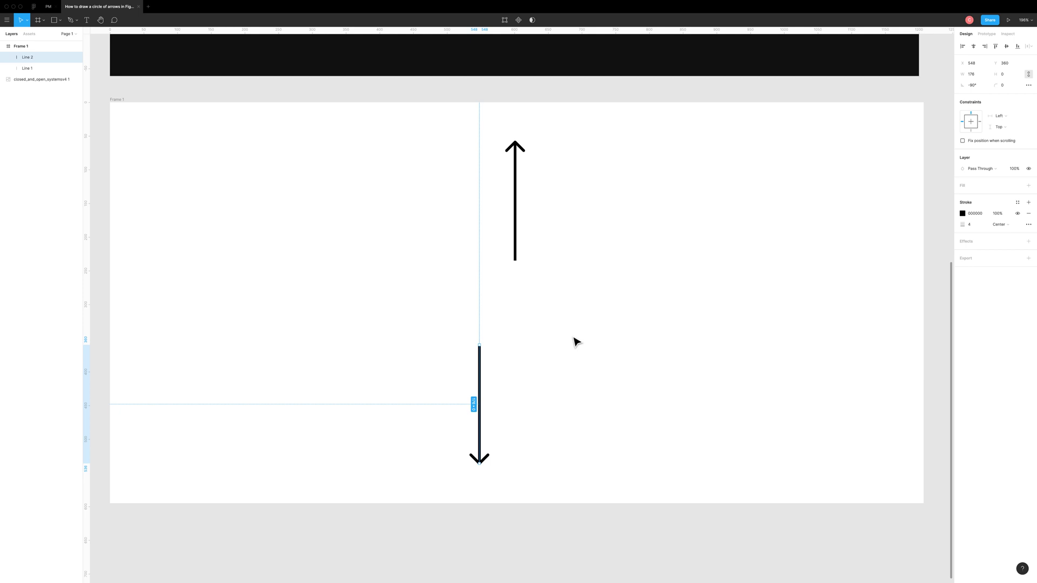
pyautogui.click(565, 357)
# Step: Align both arrow lines on their horizontal centres so they share one vertical axis
pyautogui.moveTo(609, 158); pyautogui.dragTo(400, 453)
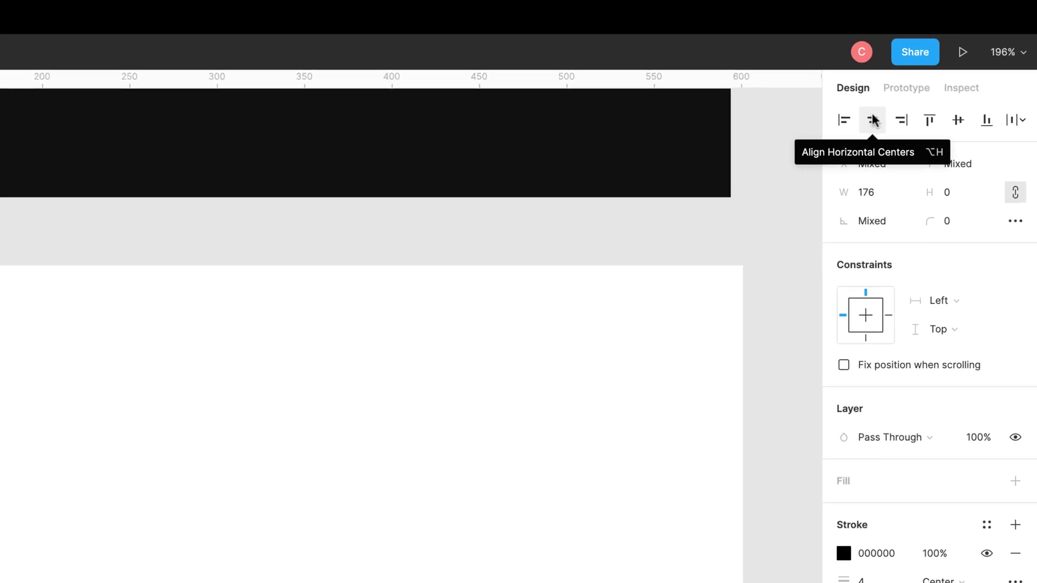
pyautogui.click(870, 121)
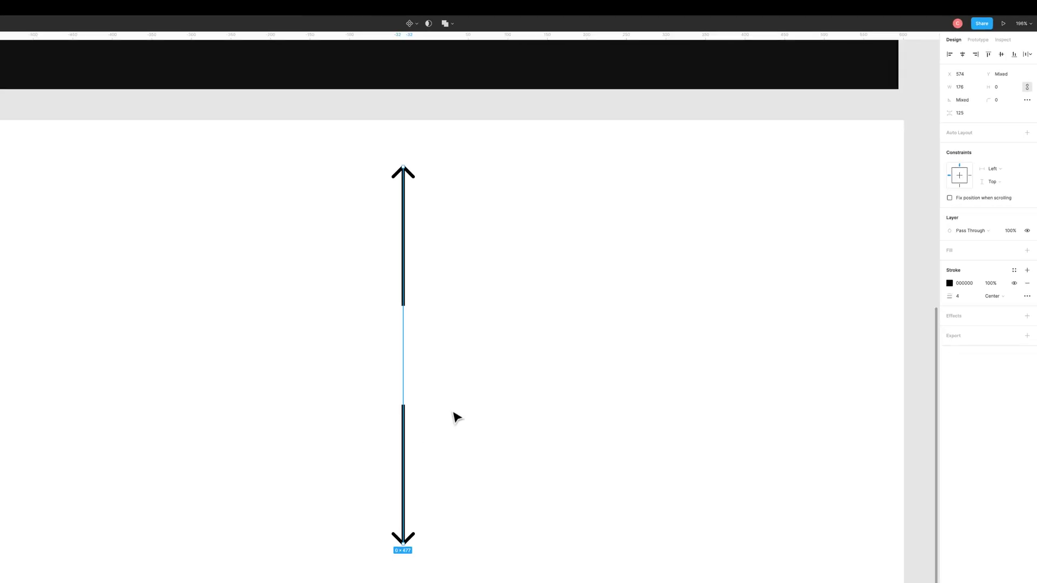
pyautogui.click(542, 347)
pyautogui.scroll(-2, 536, 345)
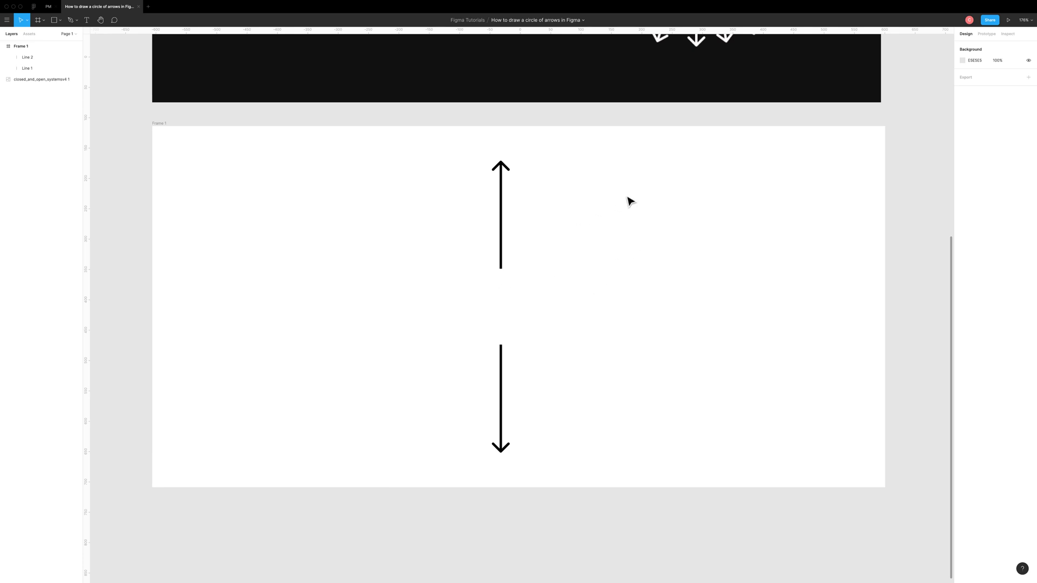
# Step: Group the two arrow lines and duplicate the group
pyautogui.moveTo(626, 195); pyautogui.dragTo(413, 413)
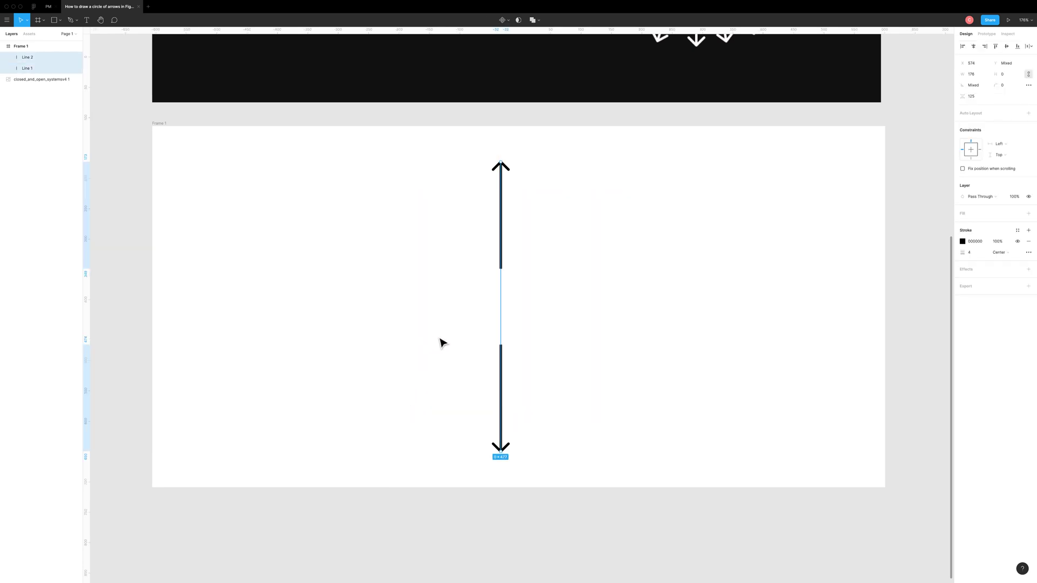
pyautogui.press('super+g')
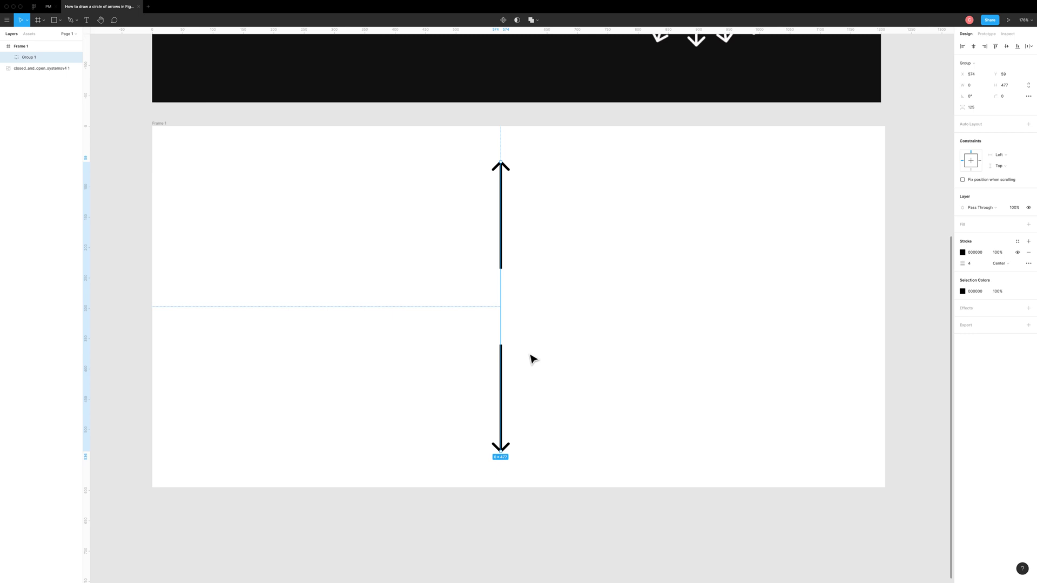
pyautogui.press('super+d')
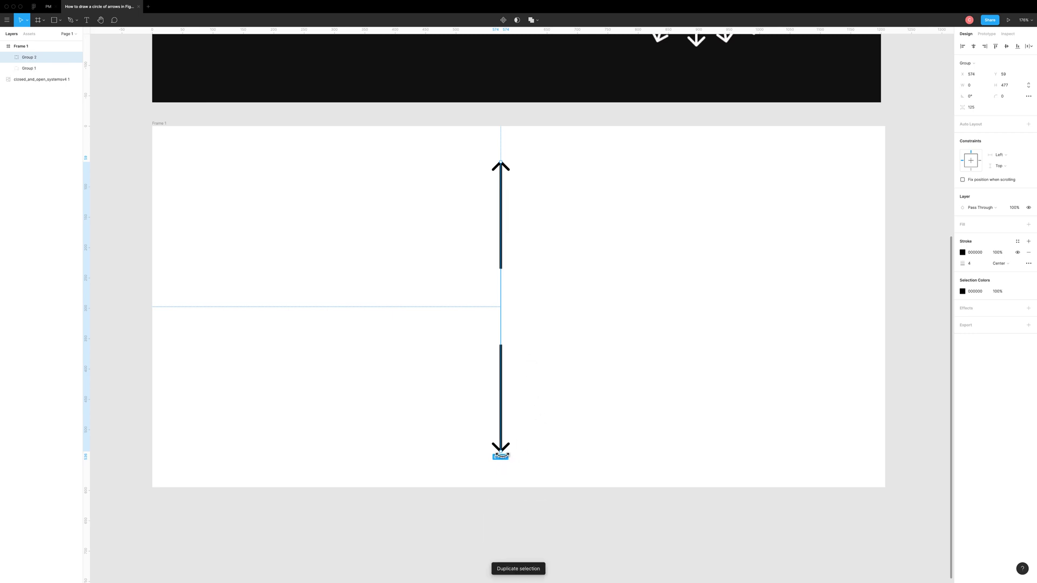
# Step: Rotate the duplicated arrow pair to -15° around the shared centre
pyautogui.moveTo(484, 458); pyautogui.dragTo(464, 458)
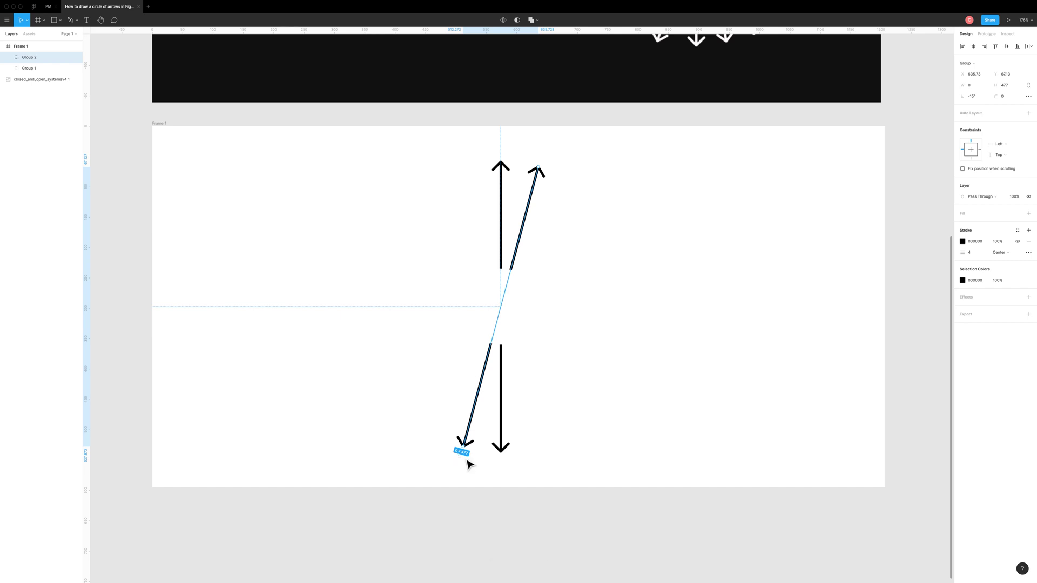
pyautogui.press('super+z')
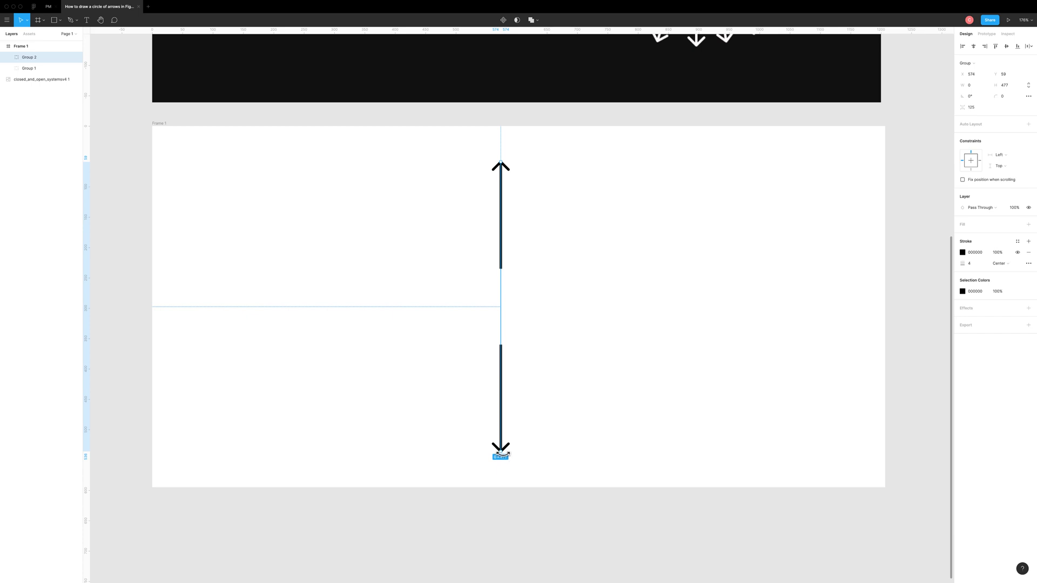
pyautogui.moveTo(502, 455); pyautogui.dragTo(494, 481)
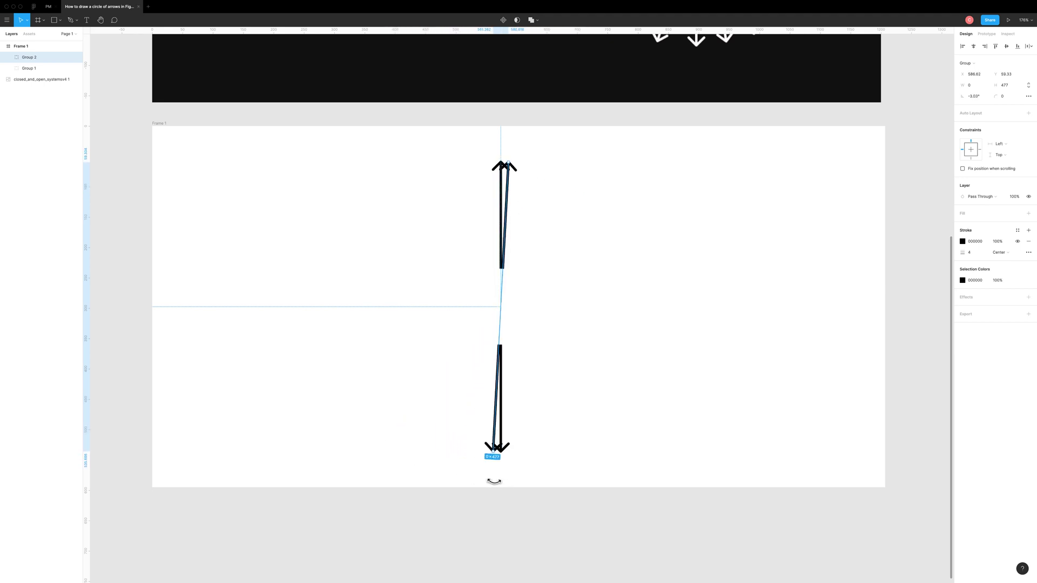
pyautogui.press('super+z')
pyautogui.press('super+z')
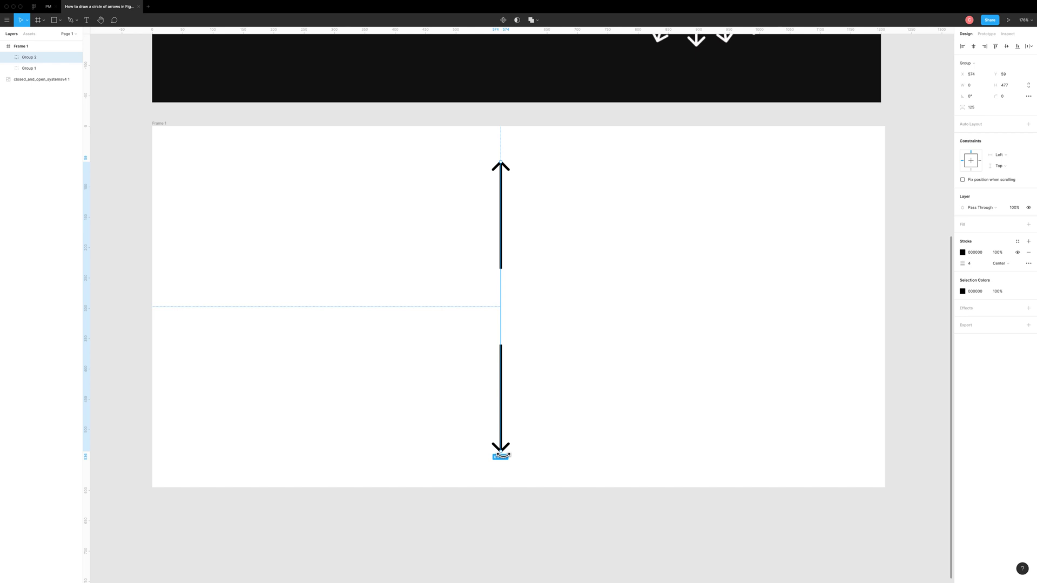
pyautogui.moveTo(503, 455); pyautogui.dragTo(468, 444)
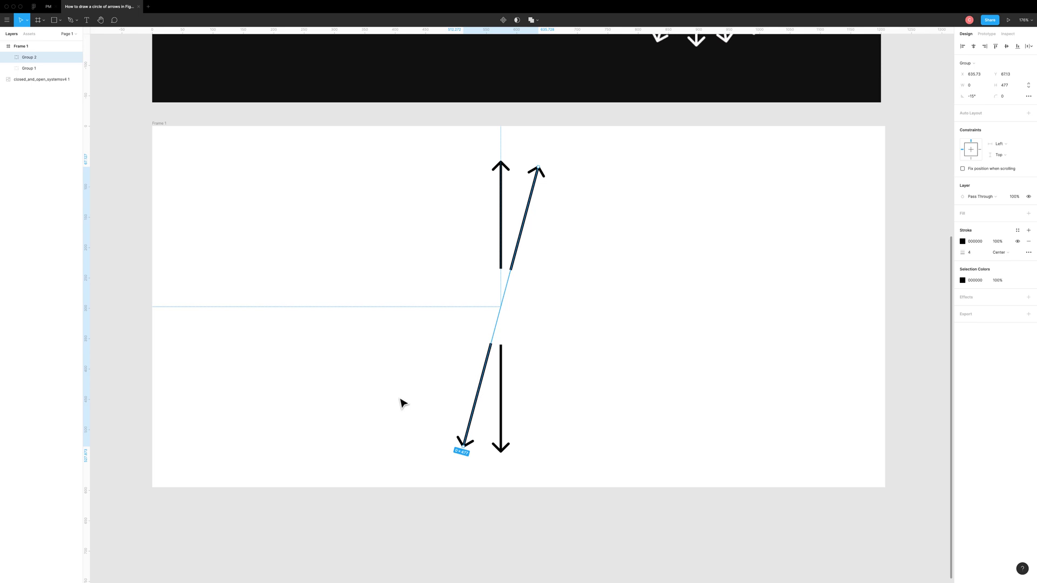
# Step: Duplicate the -15° pair, rotate the copy to -30°, and undo the extra offset copies
pyautogui.click(401, 426)
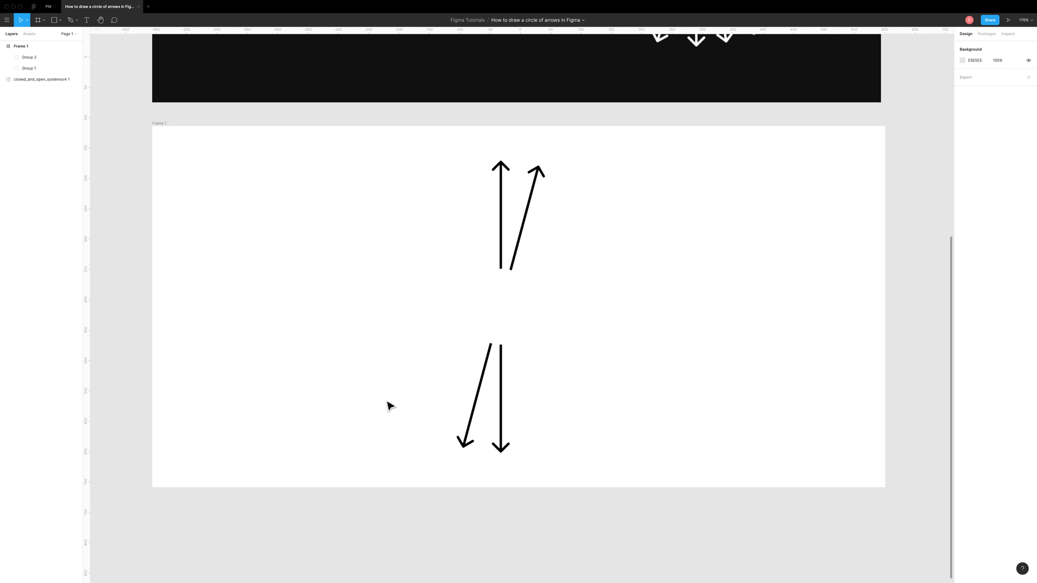
pyautogui.click(466, 448)
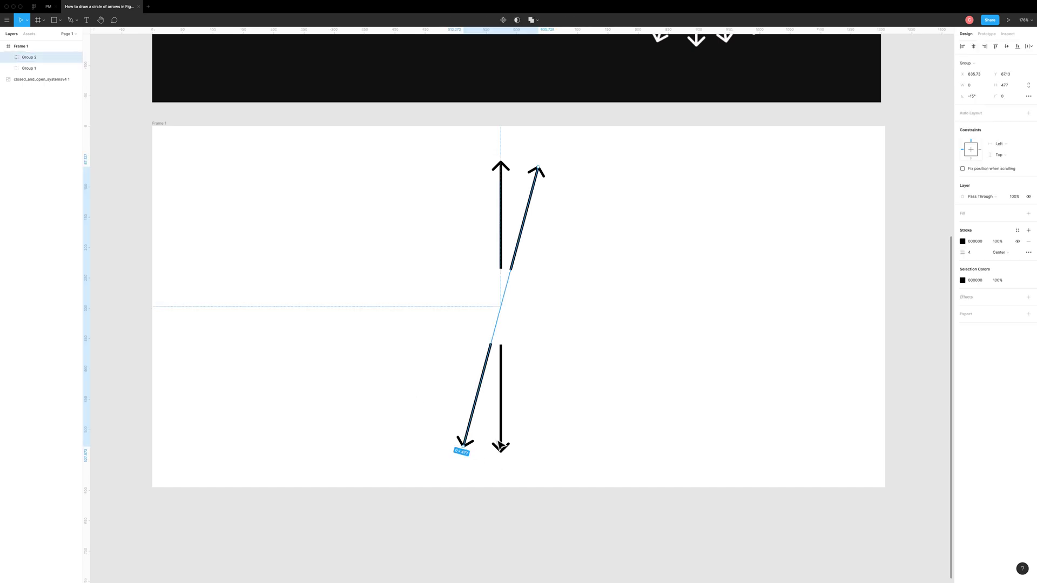
pyautogui.press('super+d')
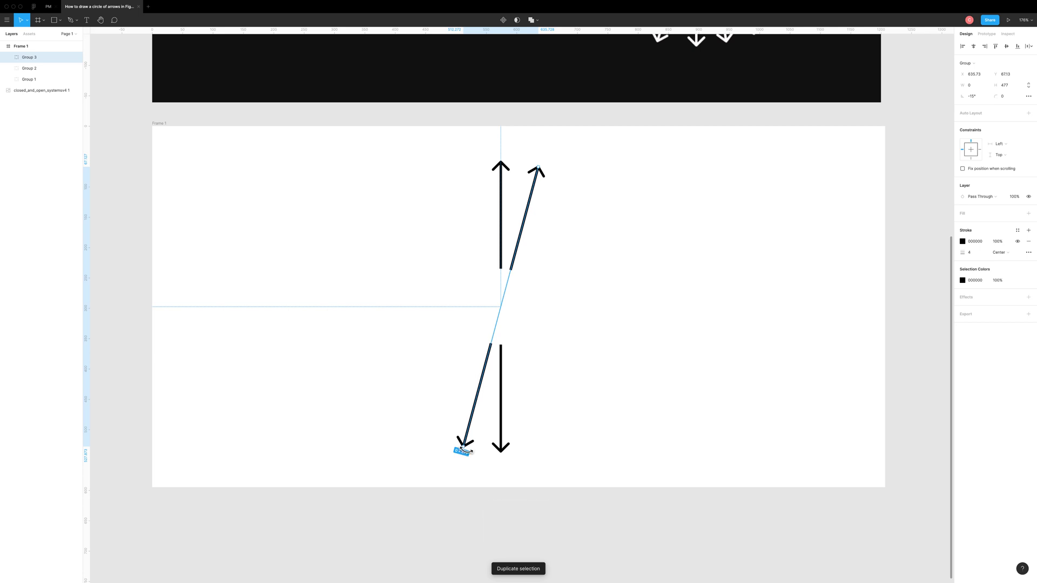
pyautogui.moveTo(460, 450)
pyautogui.mouseDown()
pyautogui.moveTo(424, 434)
pyautogui.moveTo(462, 447)
pyautogui.mouseUp()
pyautogui.press('super+d')
pyautogui.press('super+d')
pyautogui.press('super+d')
pyautogui.press('super+d')
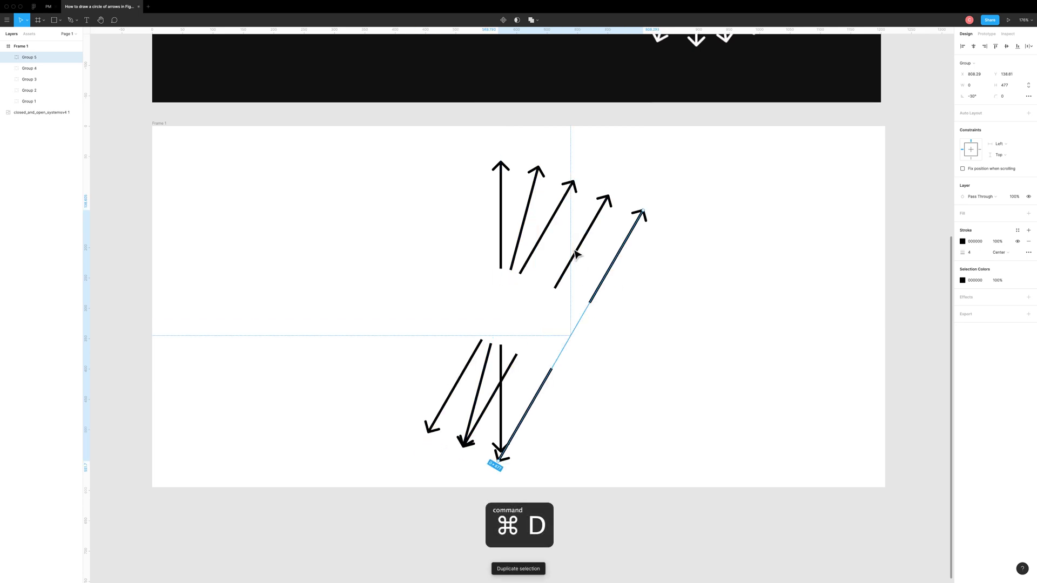
pyautogui.press('super+d')
pyautogui.press('super+d')
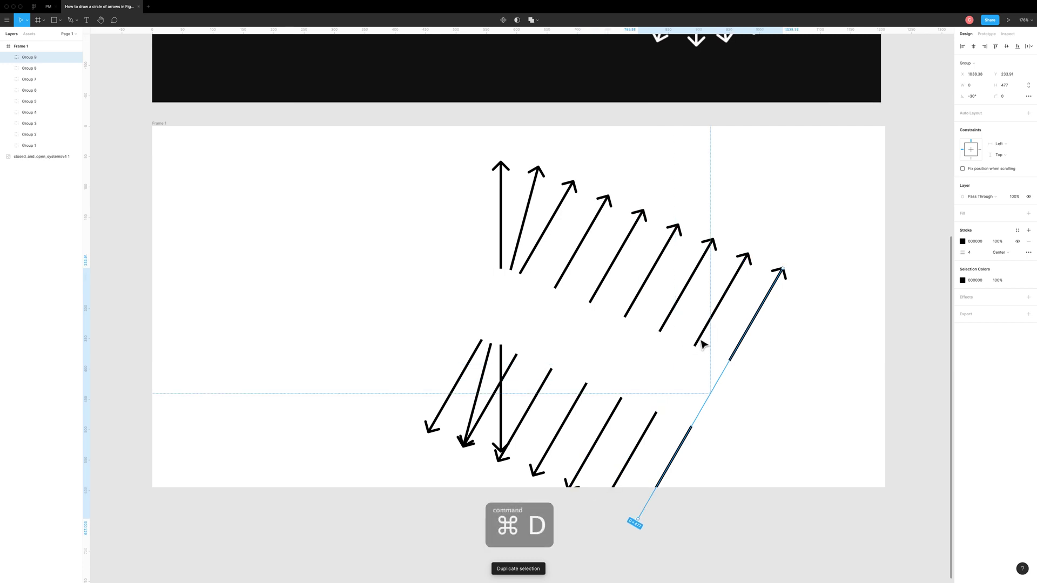
pyautogui.press('super+d')
pyautogui.press('super+d')
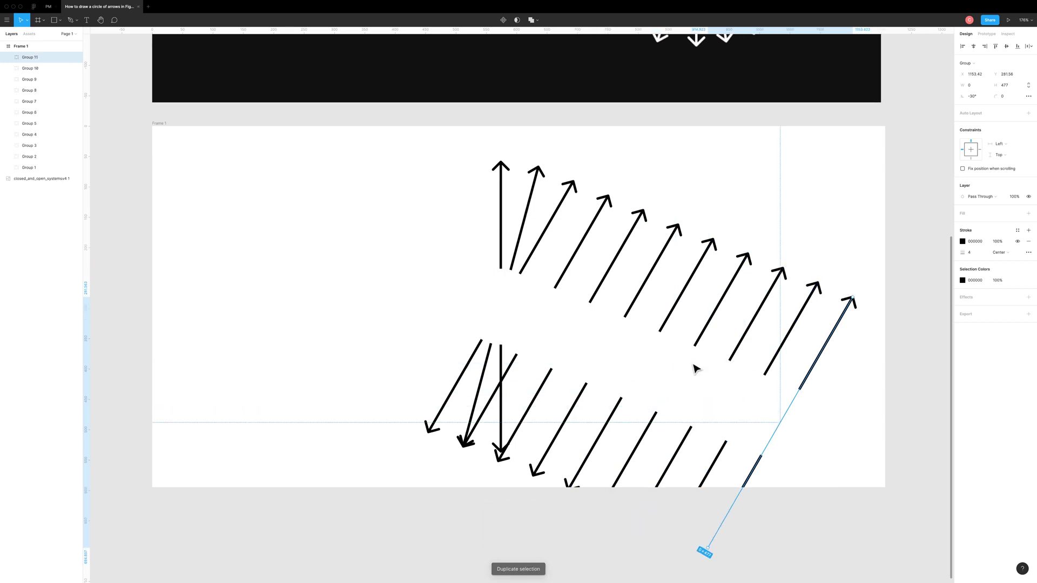
pyautogui.press('super+z')
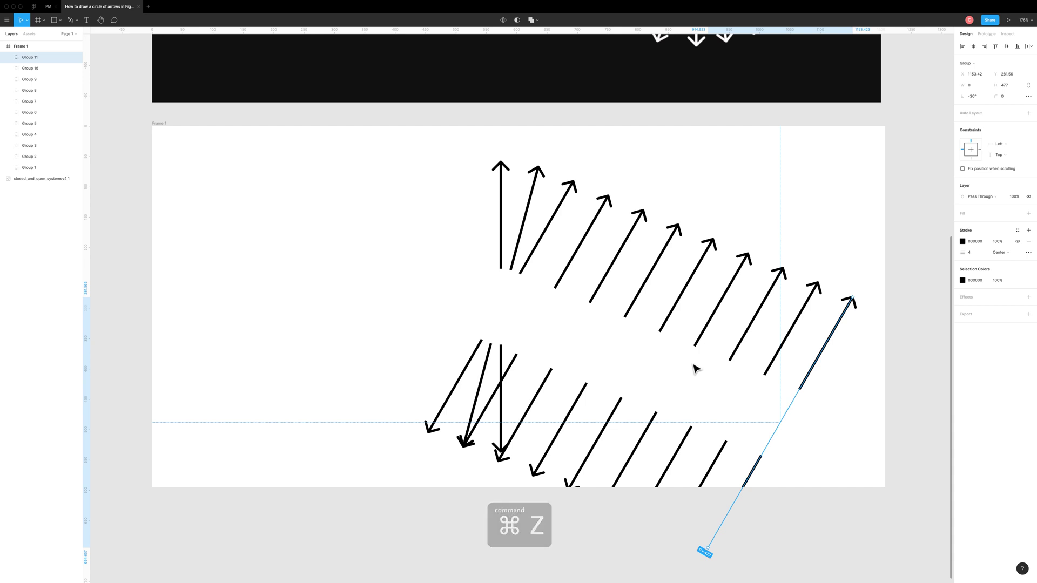
# Step: Undo the leftover offset copy, then duplicate the -15° pair and rotate it to -30°
pyautogui.press('super+z')
pyautogui.press('super+z')
pyautogui.press('super+z')
pyautogui.press('super+z')
pyautogui.press('super+z')
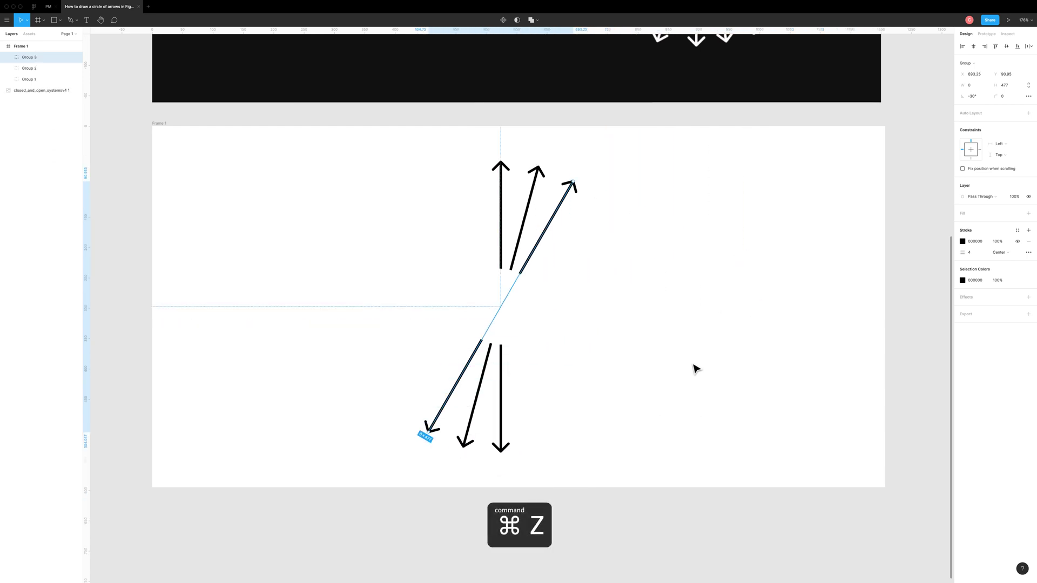
pyautogui.click(638, 383)
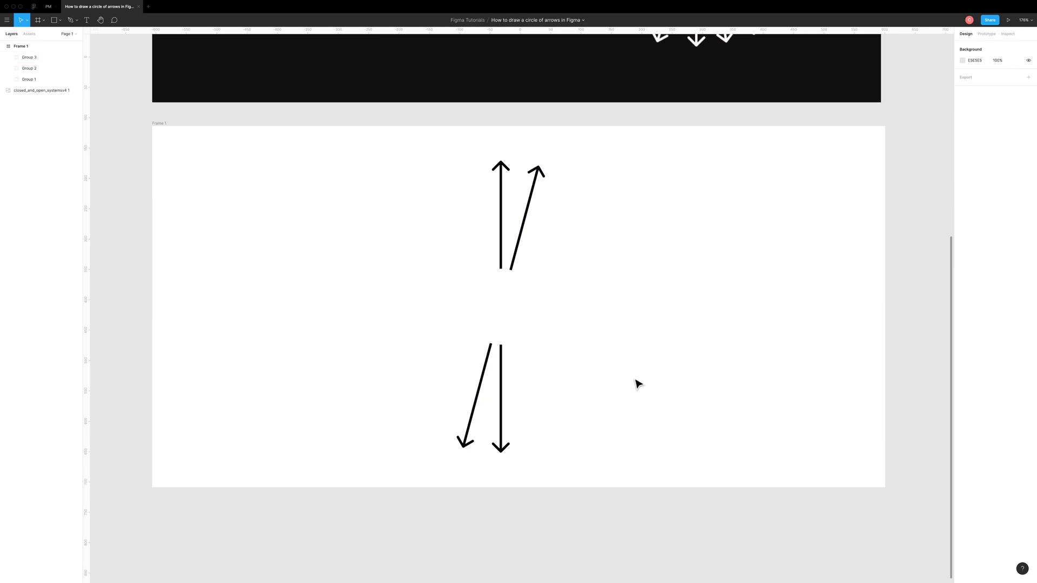
pyautogui.click(472, 422)
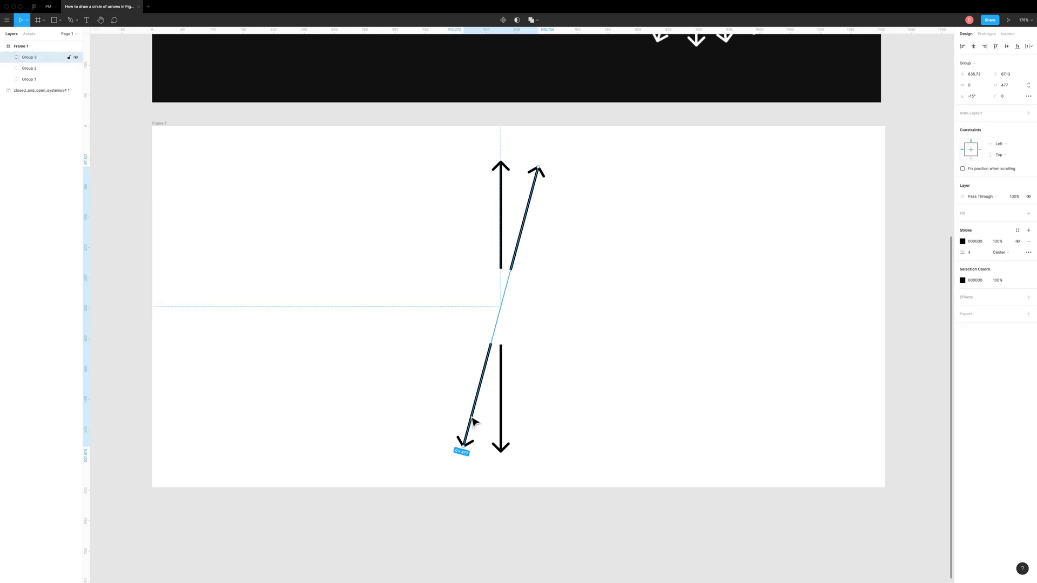
pyautogui.press('super+d')
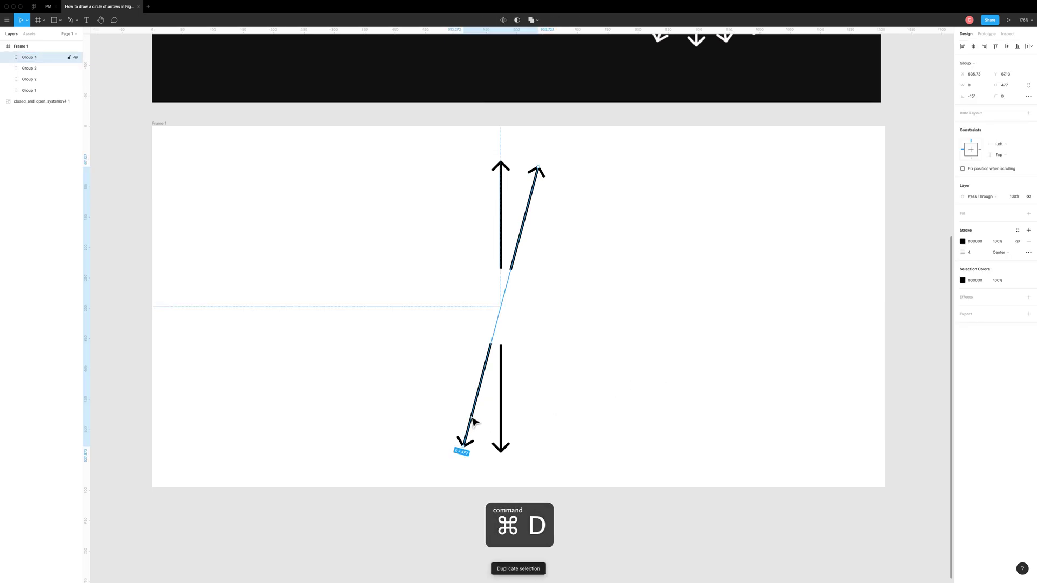
pyautogui.moveTo(464, 449); pyautogui.dragTo(423, 440)
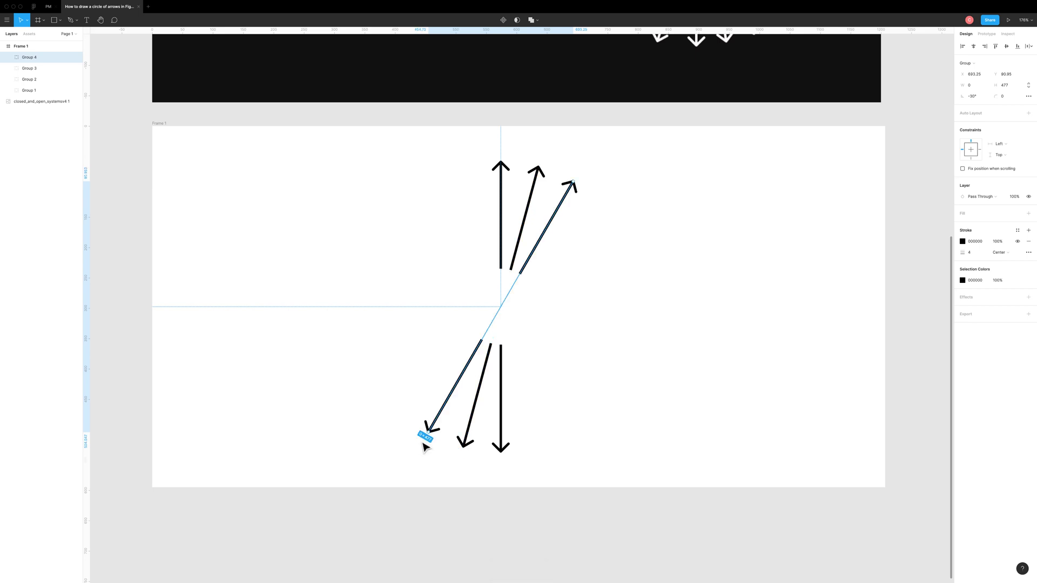
pyautogui.click(269, 212)
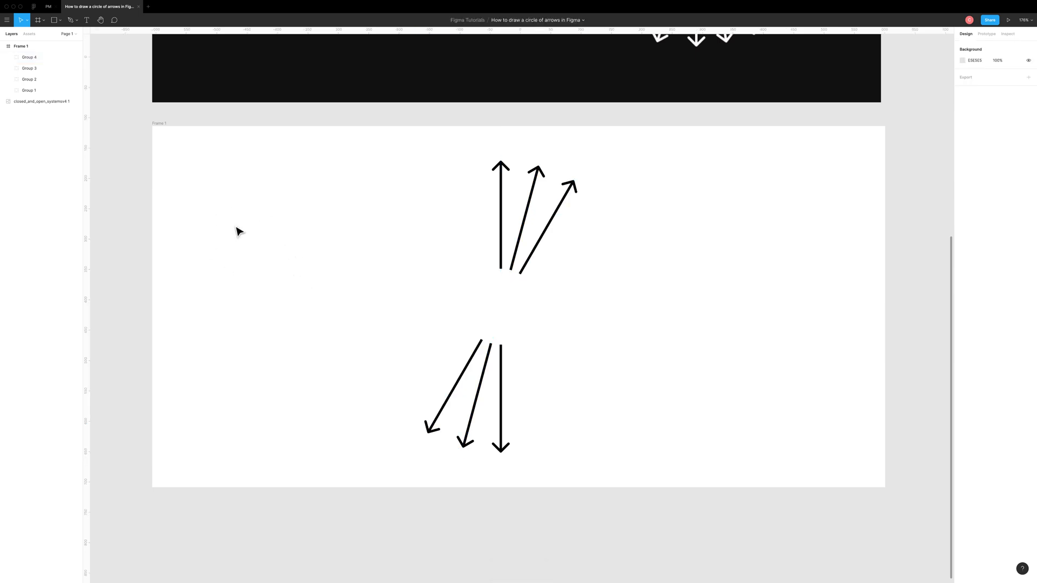
# Step: Duplicate the -30° arrow pair and rotate the copy to -45°
pyautogui.click(437, 423)
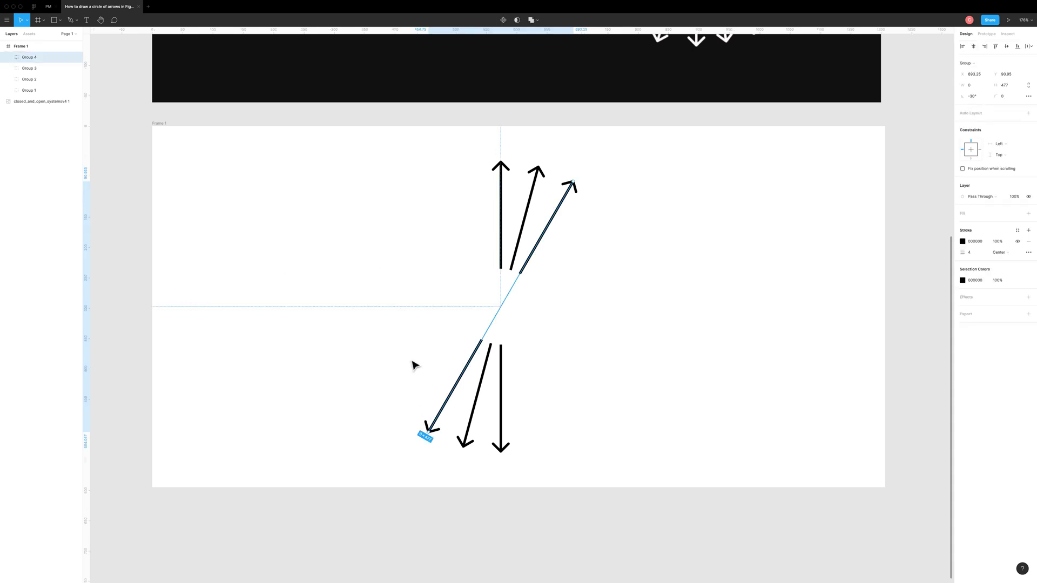
pyautogui.press('super+d')
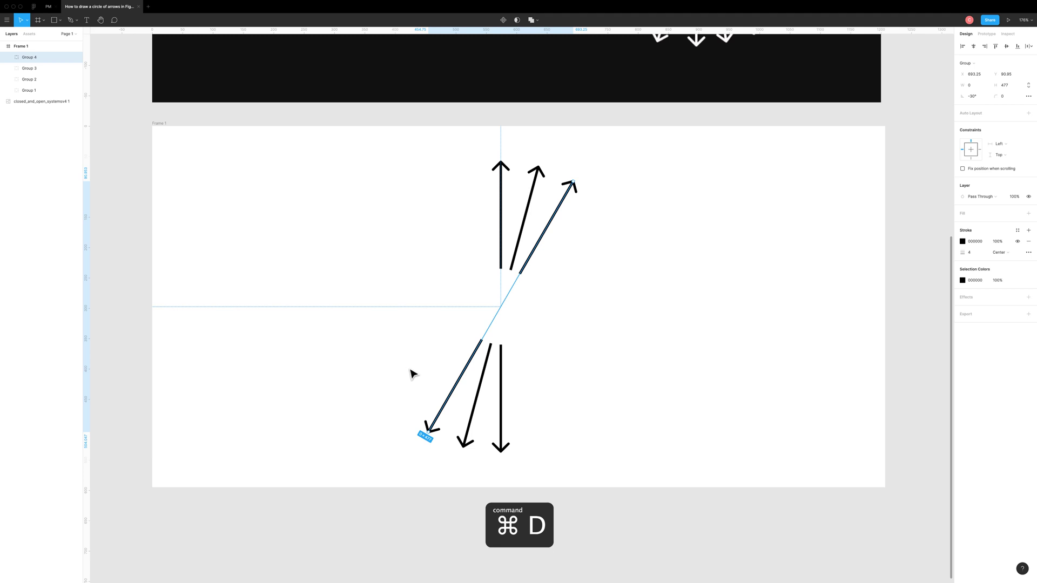
pyautogui.moveTo(428, 436); pyautogui.dragTo(405, 425)
pyautogui.click(313, 285)
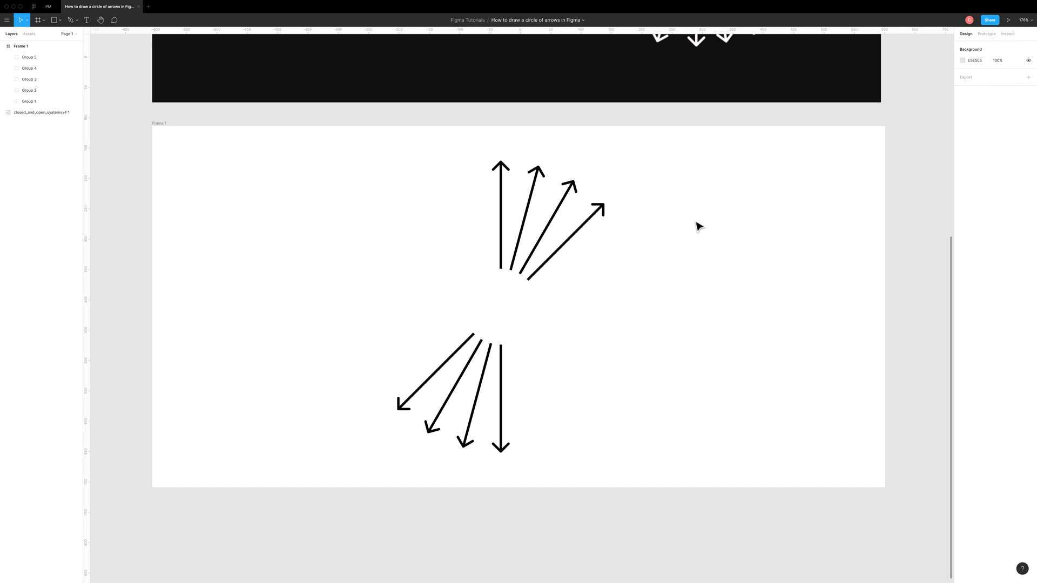
# Step: Duplicate all arrow pairs and rotate the copies a quarter turn around the centre
pyautogui.moveTo(718, 216); pyautogui.dragTo(285, 449)
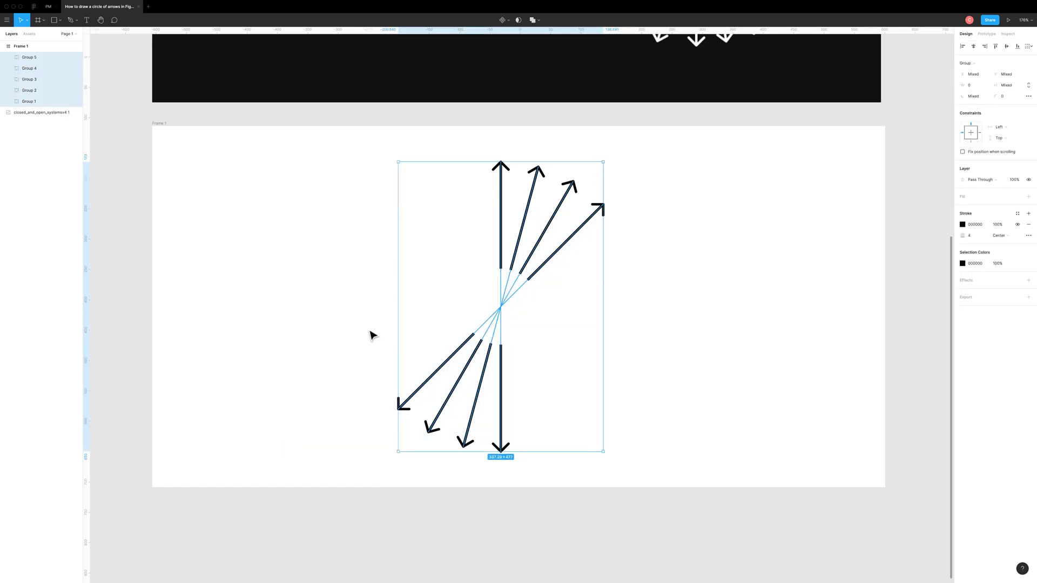
pyautogui.press('super+d')
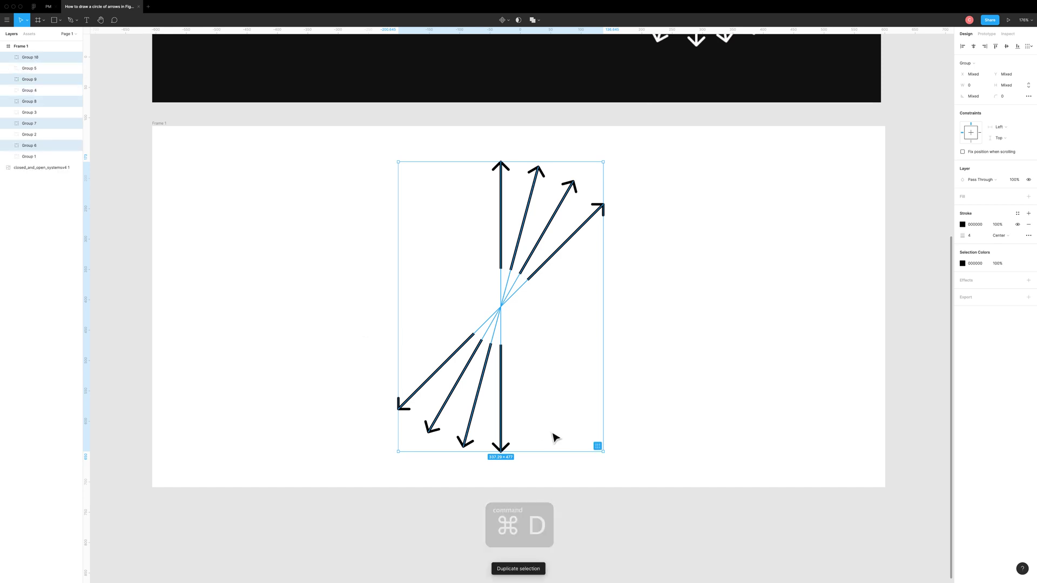
pyautogui.moveTo(592, 463); pyautogui.dragTo(420, 437)
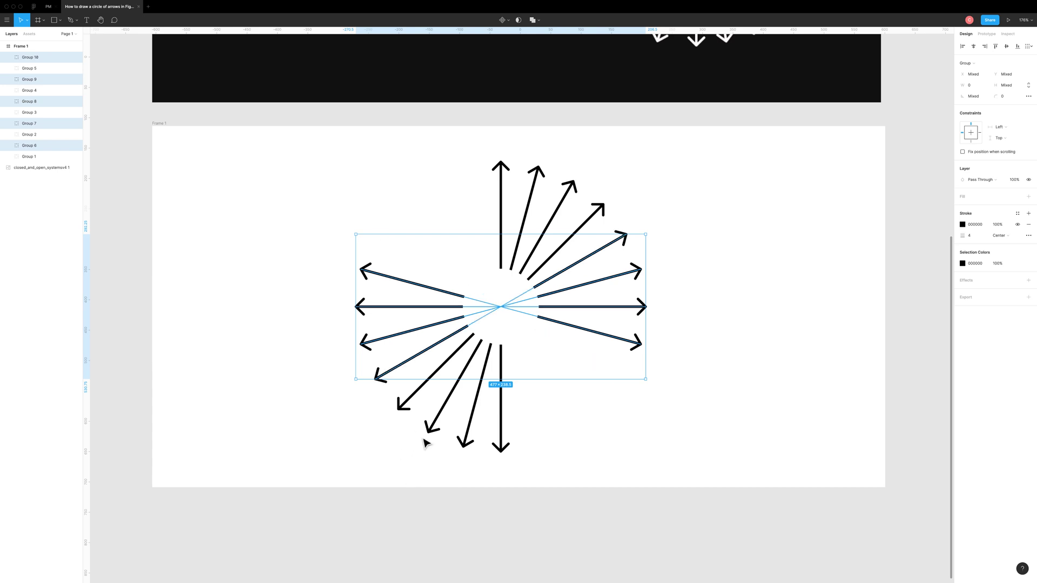
pyautogui.click(779, 277)
# Step: Duplicate the near-horizontal arrow pairs and rotate the copies into the remaining gaps
pyautogui.moveTo(692, 382); pyautogui.dragTo(609, 282)
pyautogui.press('super+d')
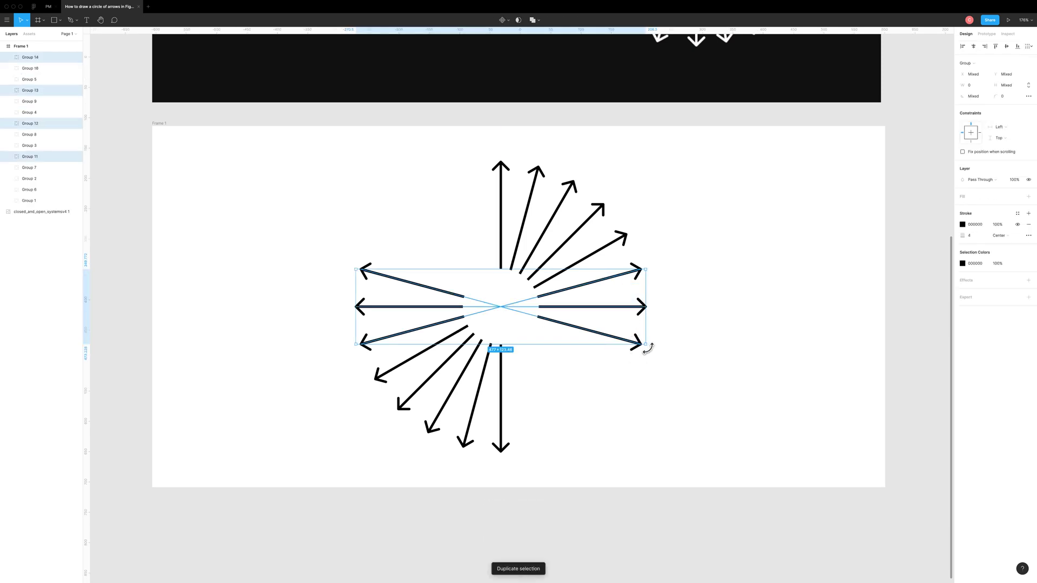
pyautogui.moveTo(639, 372); pyautogui.dragTo(549, 447)
# Step: Duplicate the lower-right diagonal arrow pair to fill the last gap in the ring
pyautogui.click(720, 330)
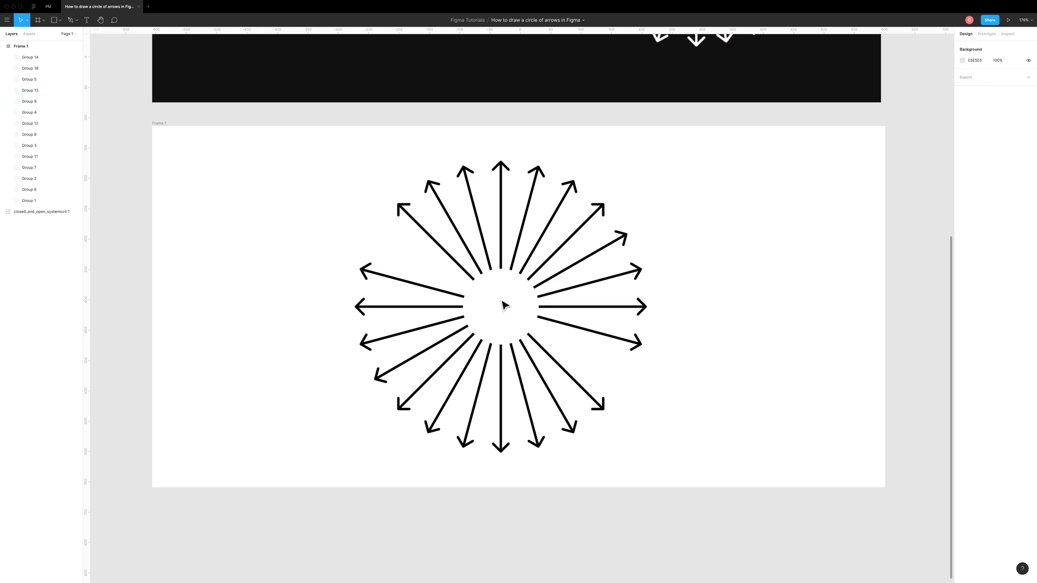
pyautogui.click(616, 343)
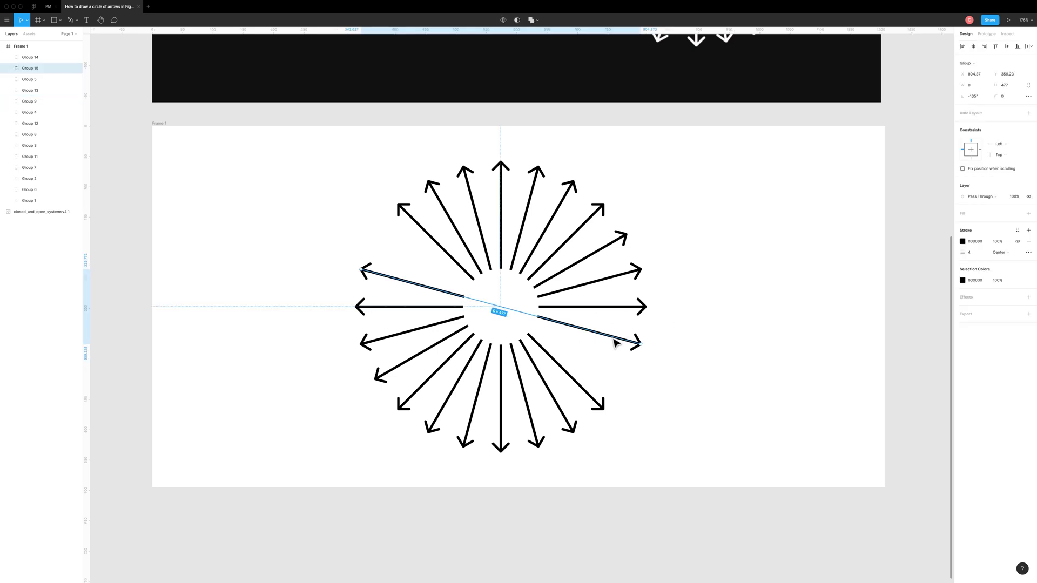
pyautogui.press('super+d')
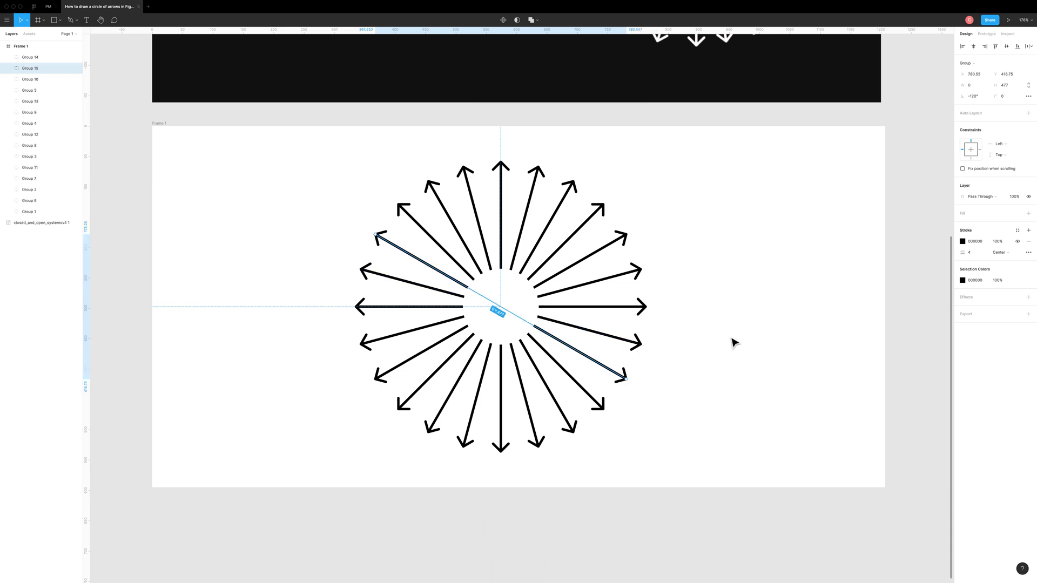
pyautogui.click(669, 321)
pyautogui.scroll(-2, 712, 317)
pyautogui.scroll(-2, 711, 317)
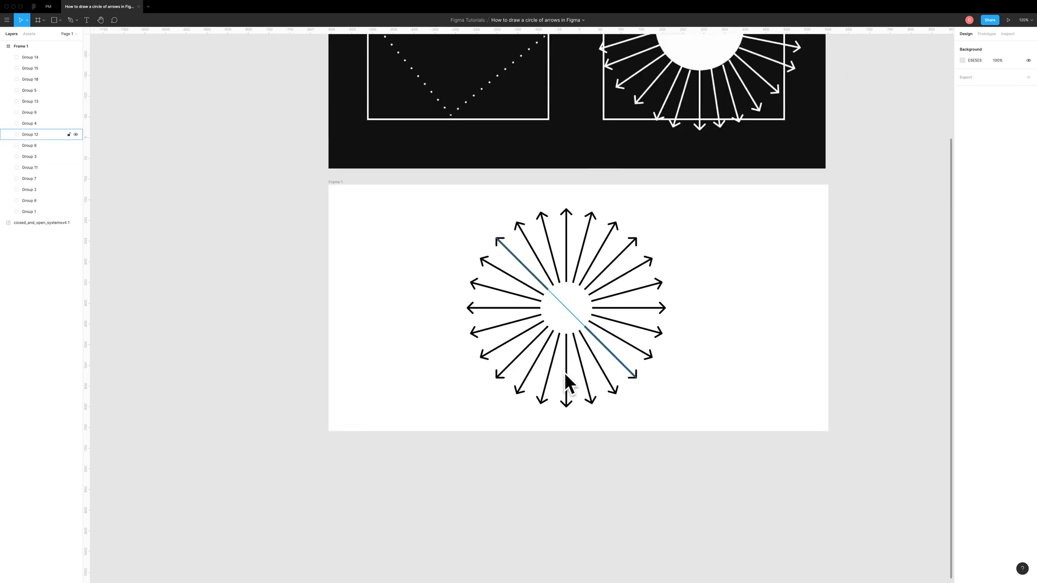
pyautogui.scroll(-3, 630, 363)
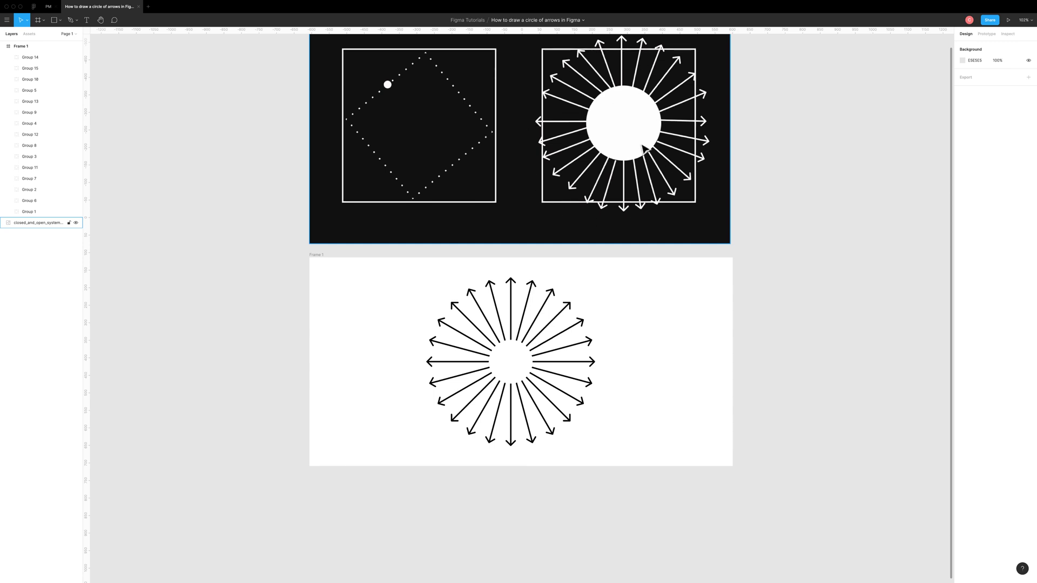
pyautogui.scroll(3, 535, 352)
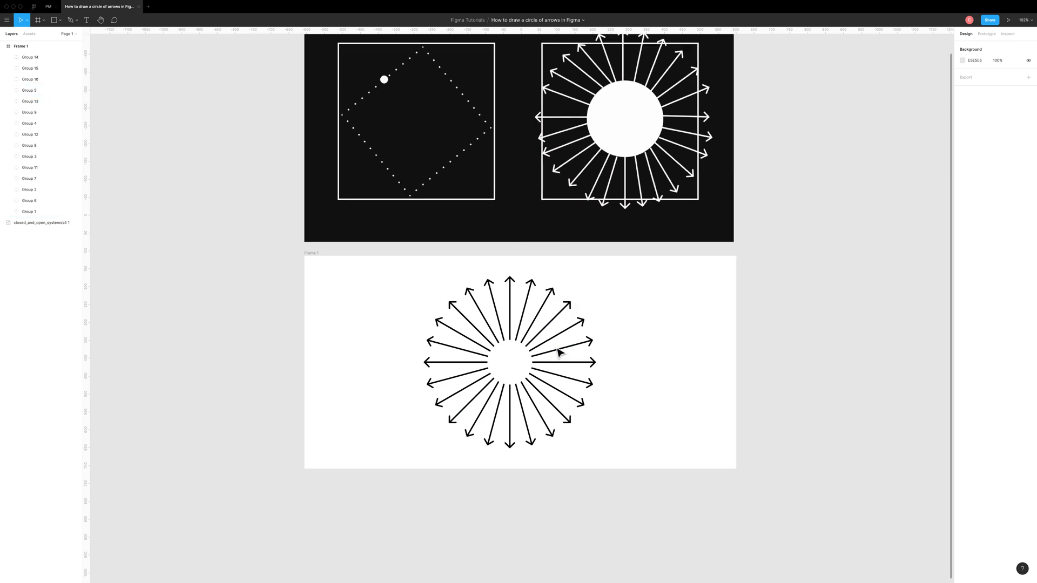
pyautogui.scroll(1, 581, 229)
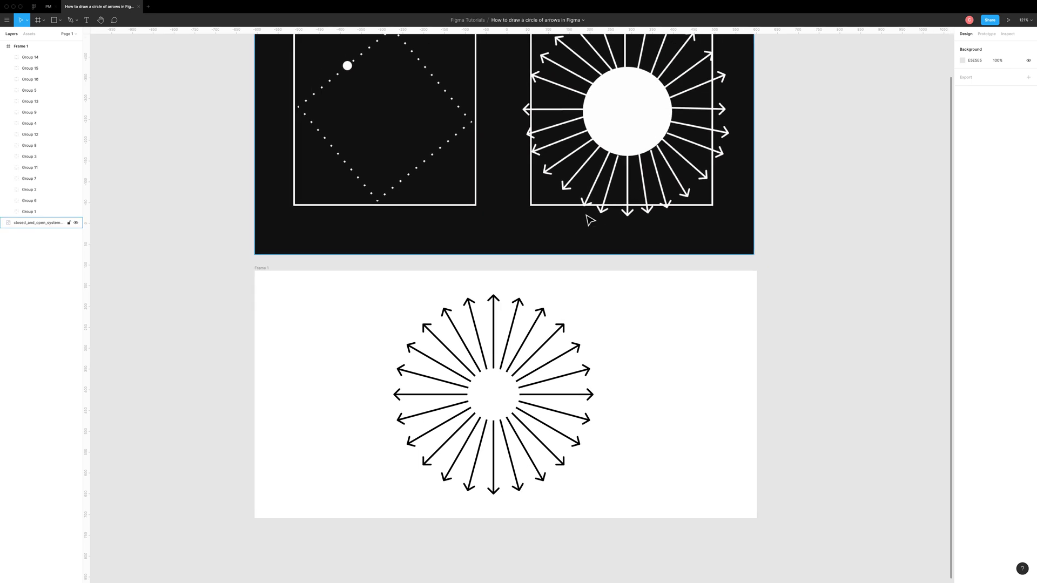
# Step: Undo the last change and nudge the dark image slightly up and left
pyautogui.hotkey('ctrl', 'z')
pyautogui.moveTo(581, 223); pyautogui.dragTo(580, 216)
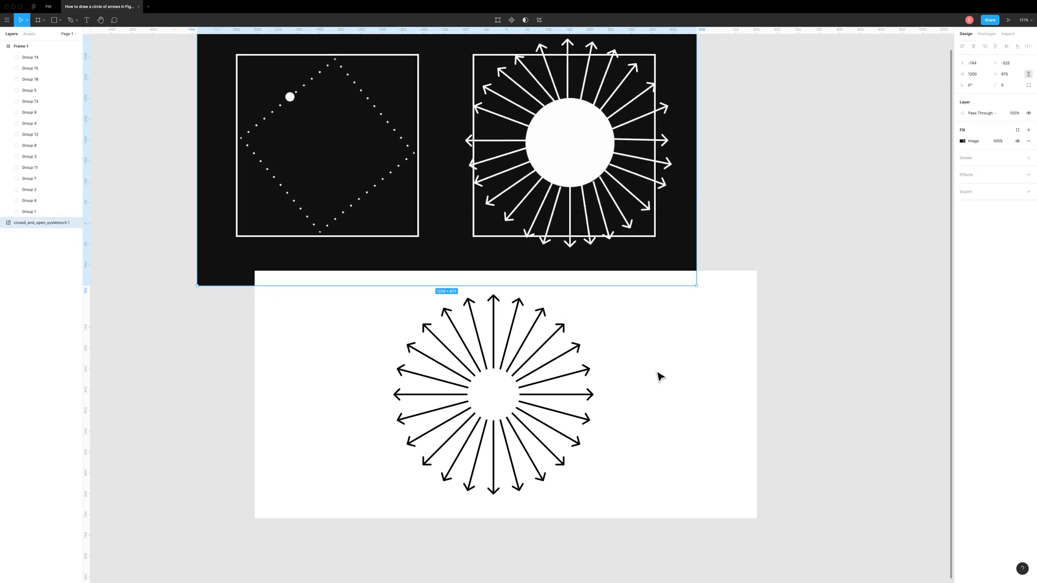
pyautogui.click(637, 437)
# Step: Group all arrow pairs into Group 16 and centre it horizontally in Frame 1
pyautogui.moveTo(631, 475); pyautogui.dragTo(394, 326)
pyautogui.hotkey('ctrl', 'g')
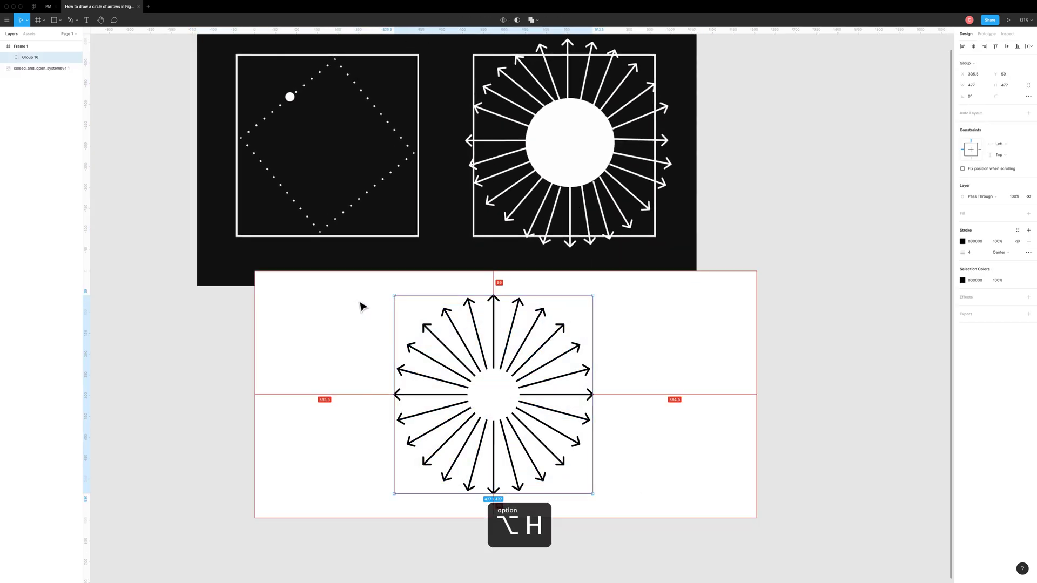
pyautogui.hotkey('alt', 'h')
pyautogui.click(626, 375)
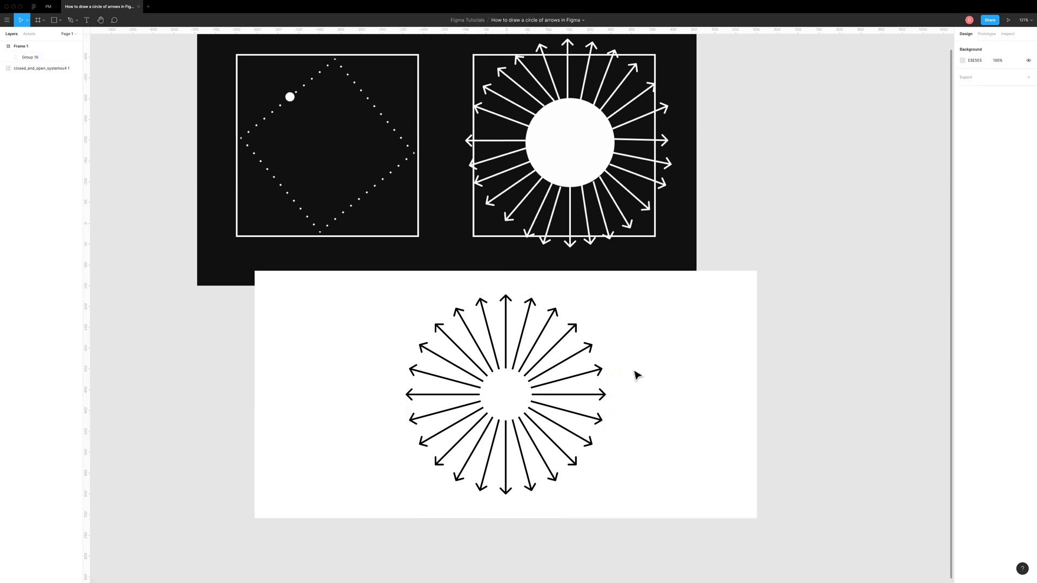